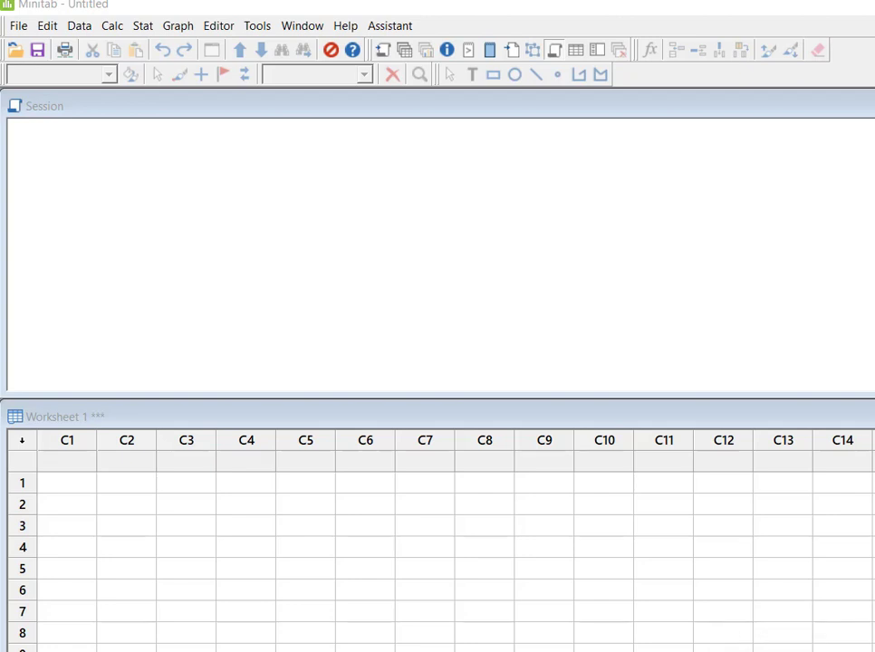
# Open Chicken Weight Data Set.xlsx from the Desktop to bring up its import preview.
pyautogui.click(18, 27)
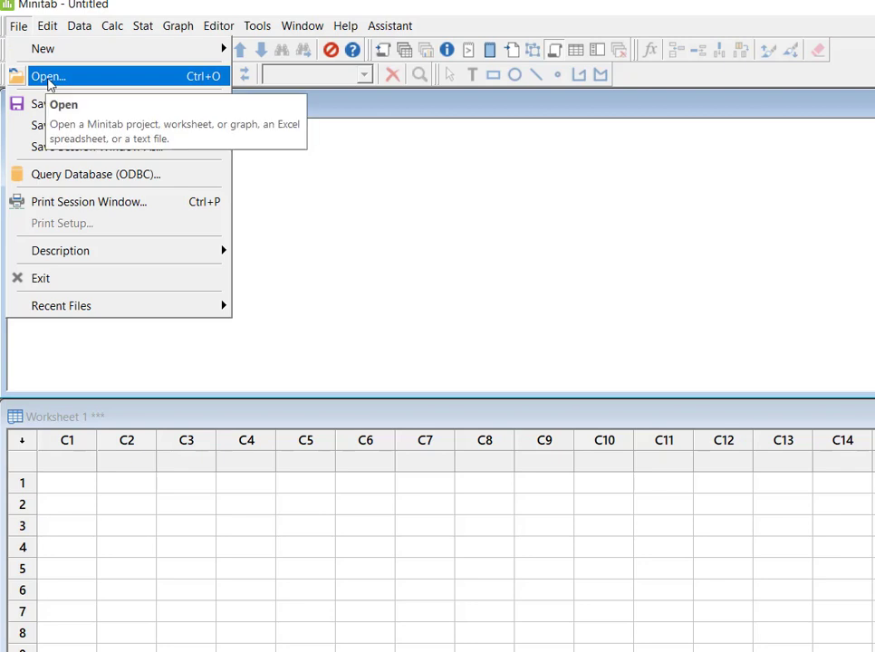
pyautogui.click(50, 78)
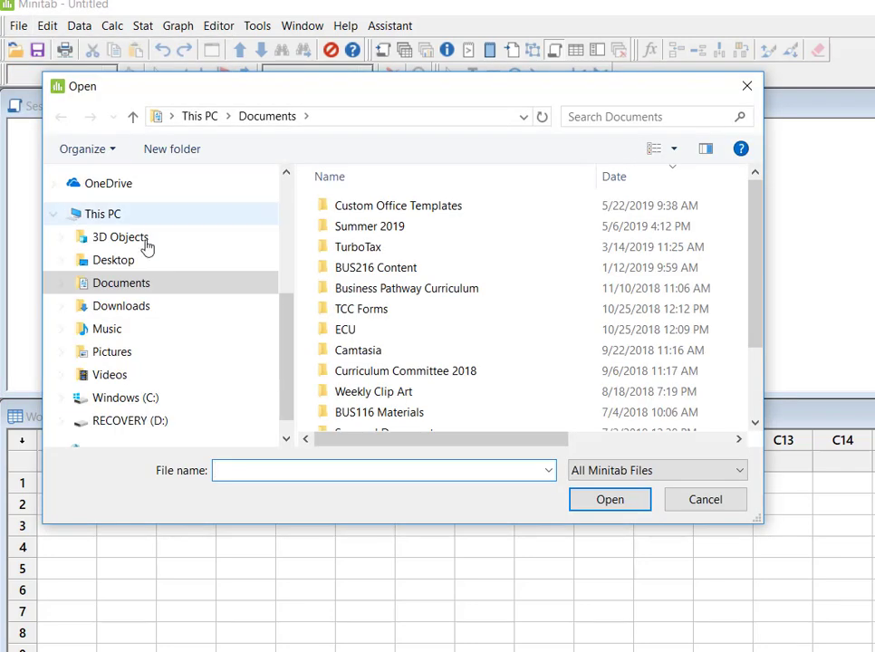
pyautogui.click(122, 266)
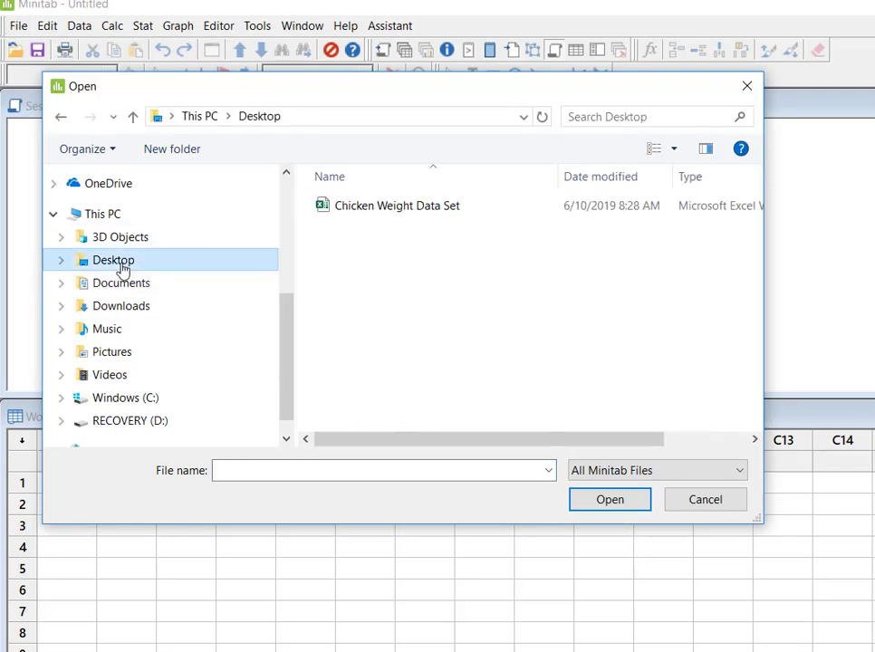
pyautogui.click(372, 208)
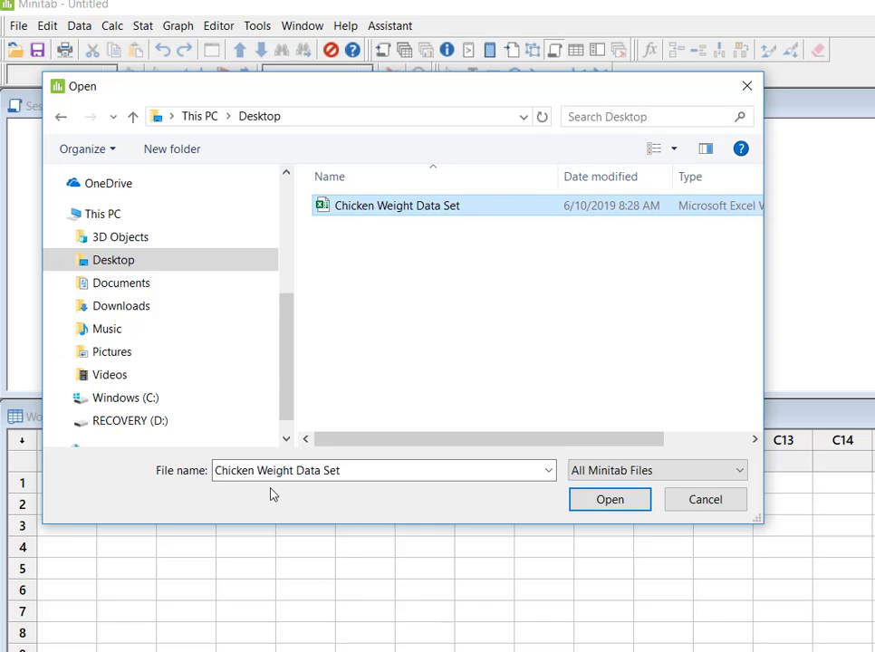
pyautogui.click(613, 501)
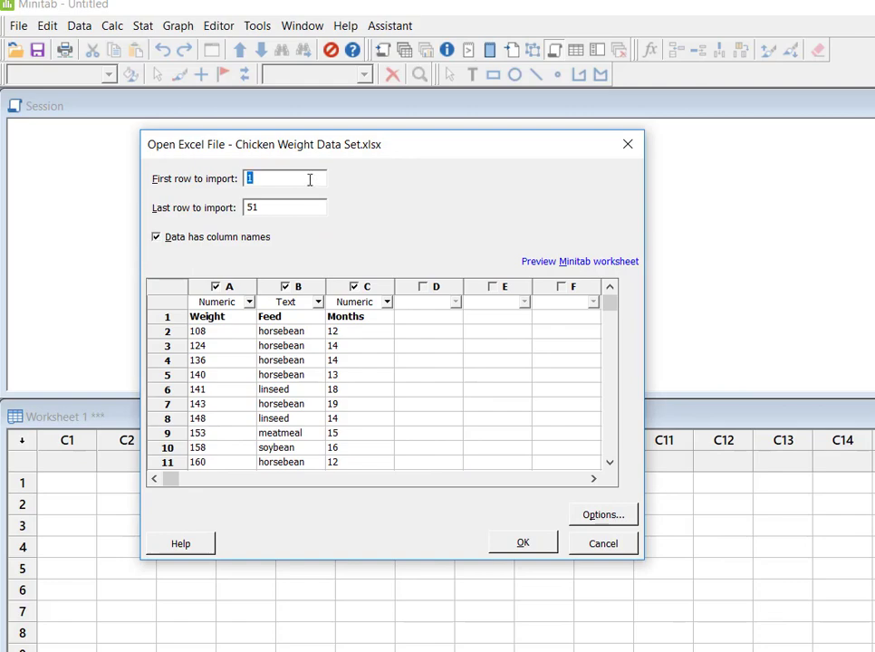
# Import rows 1–51, keeping the first row as column names.
pyautogui.click(309, 179)
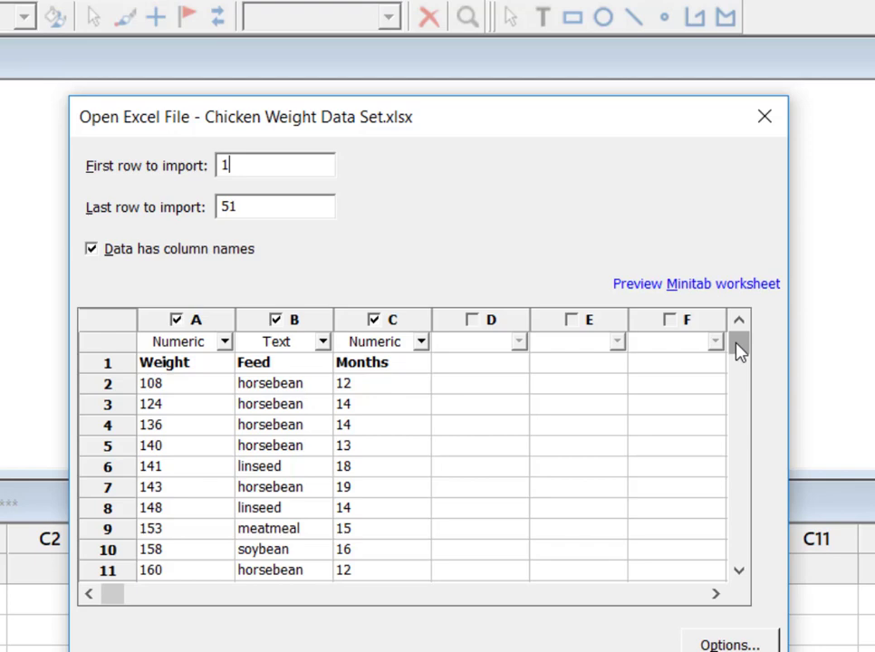
pyautogui.moveTo(740, 351)
pyautogui.mouseDown()
pyautogui.moveTo(745, 560)
pyautogui.moveTo(753, 344)
pyautogui.mouseUp()
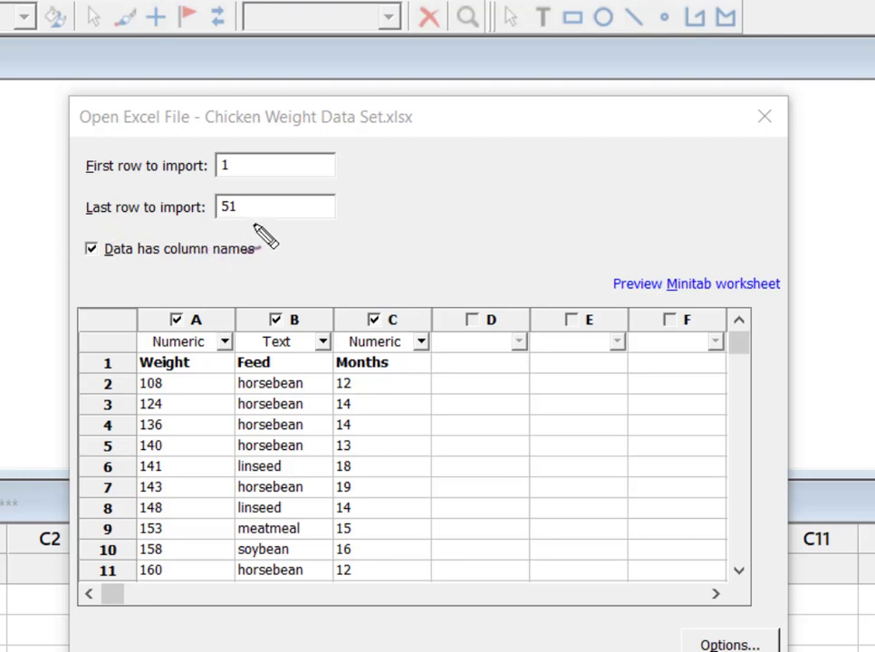
pyautogui.moveTo(256, 227)
pyautogui.mouseDown()
pyautogui.moveTo(93, 227)
pyautogui.moveTo(70, 241)
pyautogui.moveTo(70, 269)
pyautogui.moveTo(108, 282)
pyautogui.moveTo(271, 276)
pyautogui.moveTo(283, 267)
pyautogui.moveTo(267, 225)
pyautogui.mouseUp()
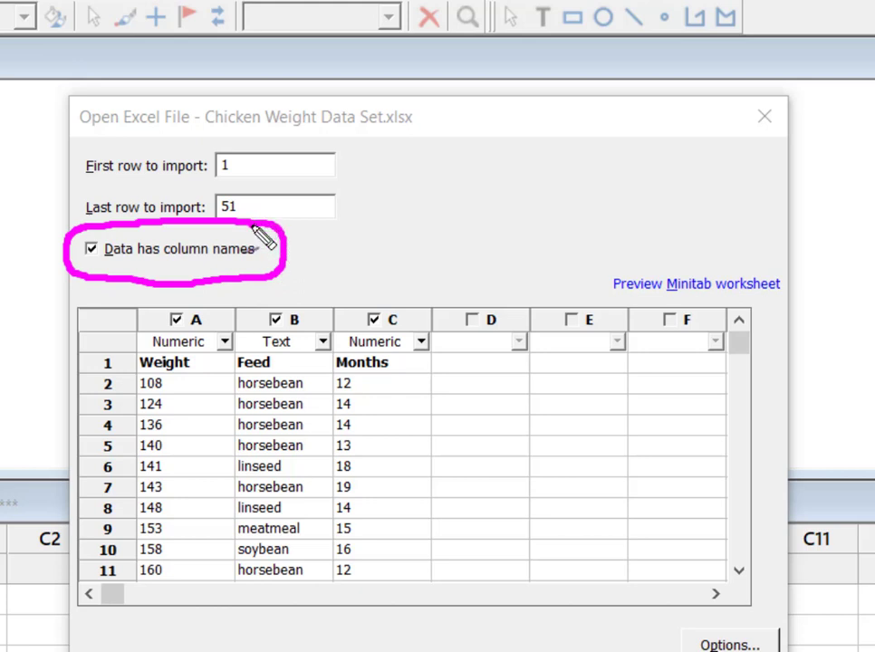
pyautogui.press('e')
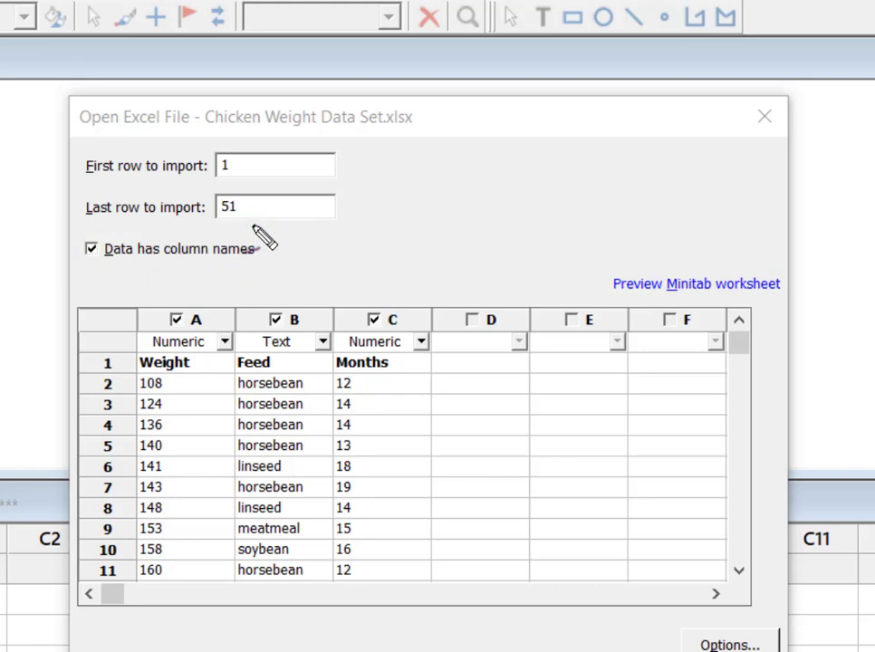
pyautogui.press('Escape')
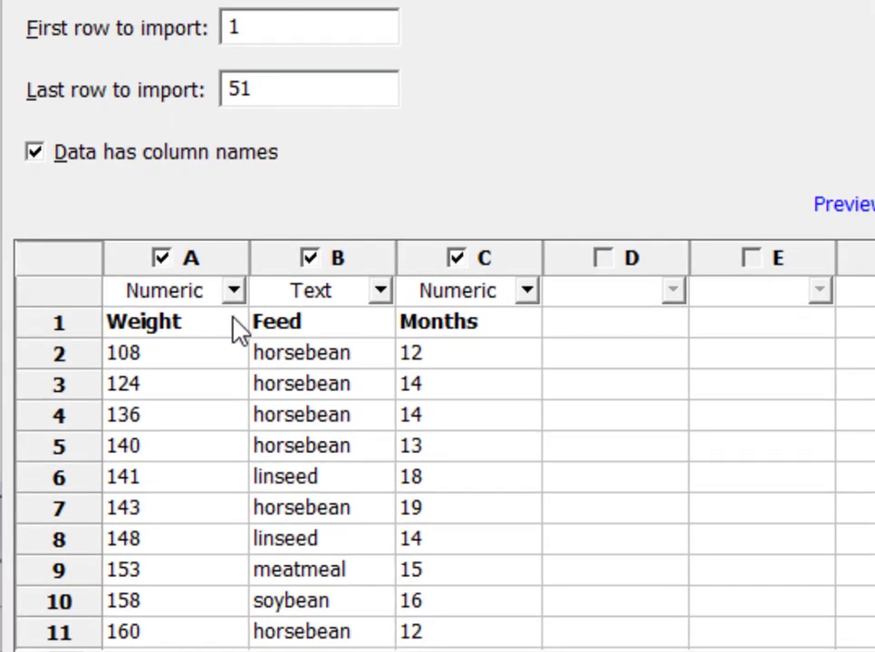
# Keep Weight as a Numeric column and Feed as a Text column.
pyautogui.click(232, 291)
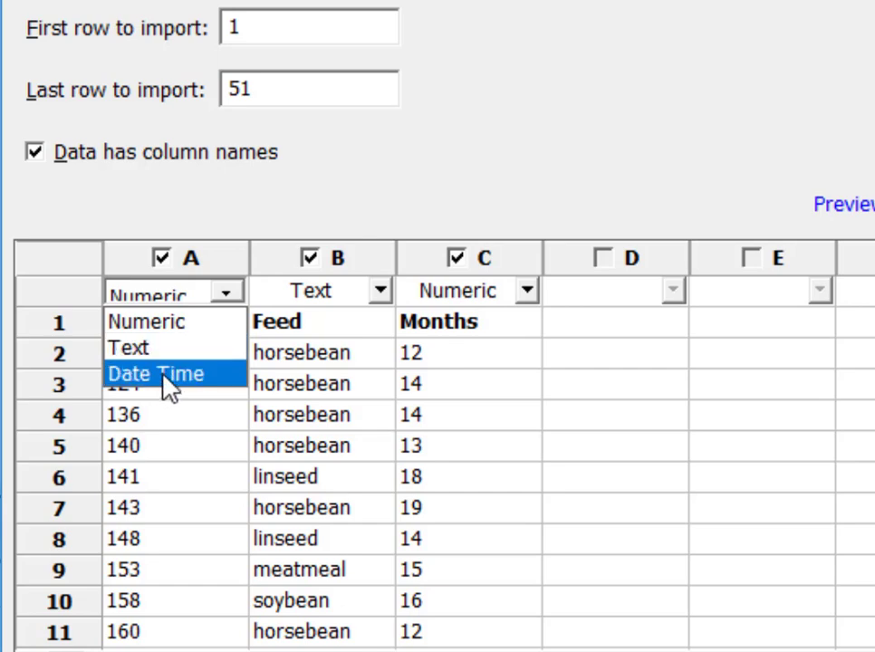
pyautogui.click(176, 324)
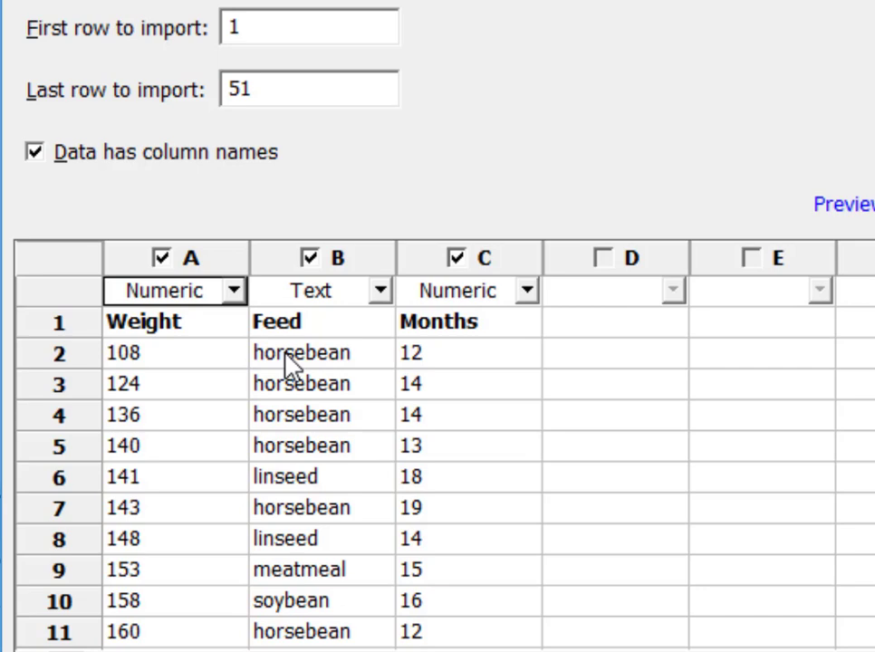
pyautogui.click(380, 291)
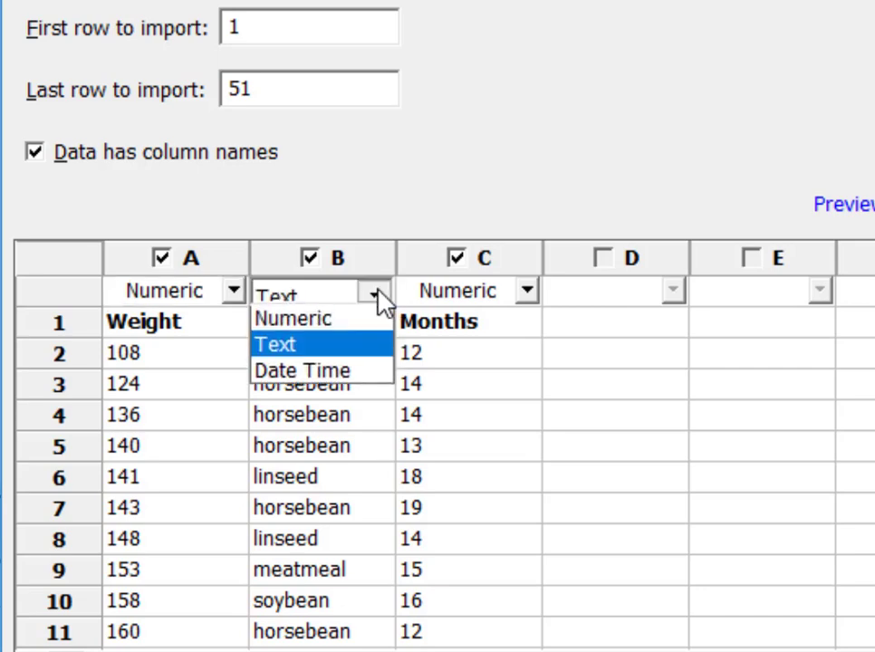
pyautogui.click(331, 354)
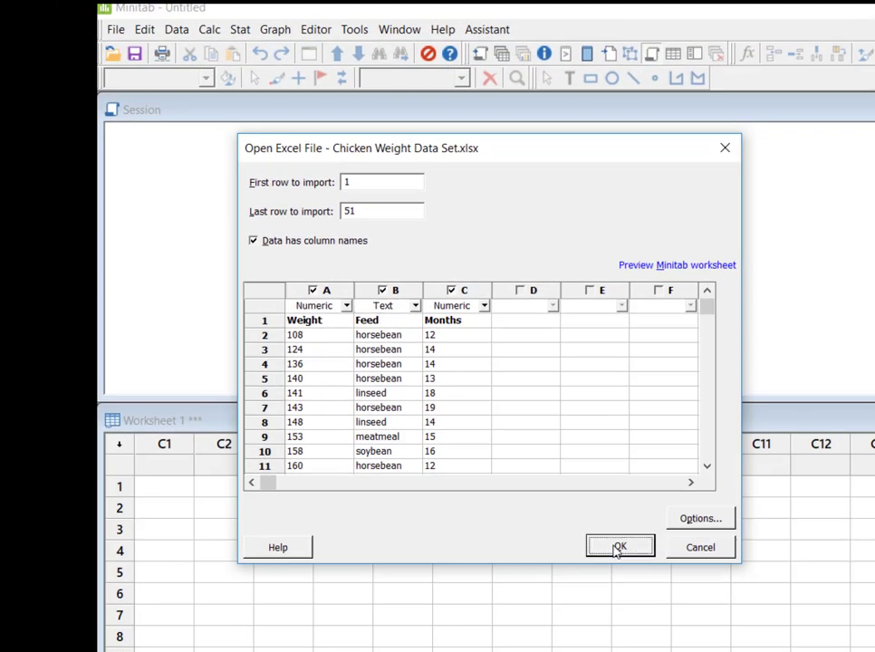
# Run the import and acknowledge the copy notice to load the chickwts worksheet.
pyautogui.click(617, 550)
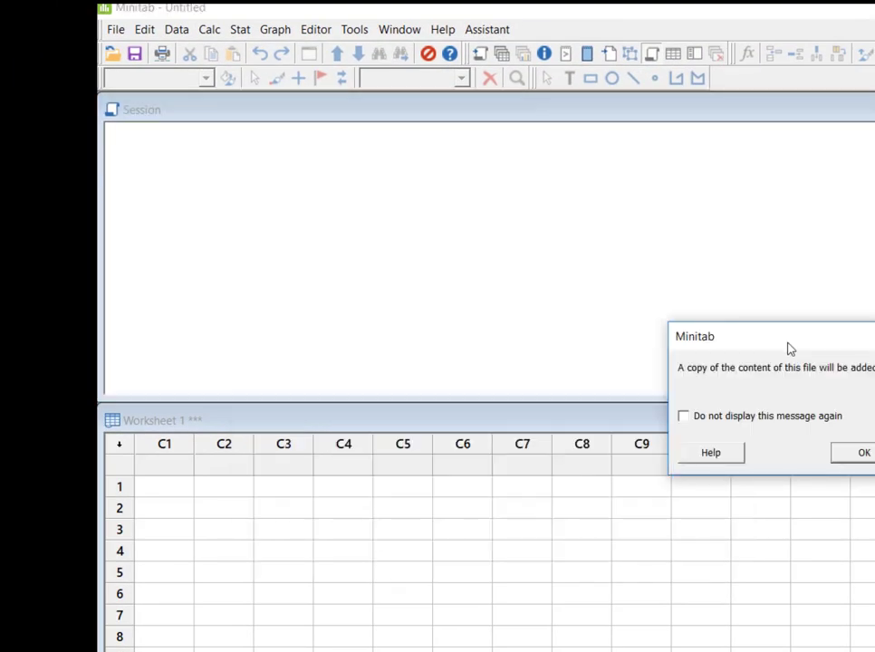
pyautogui.moveTo(790, 348); pyautogui.dragTo(407, 187)
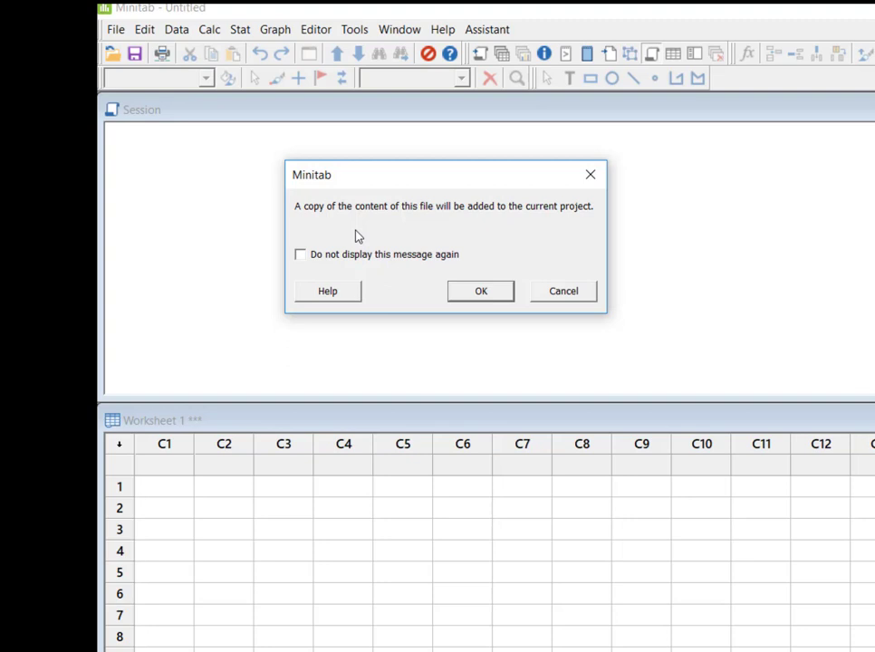
pyautogui.click(481, 291)
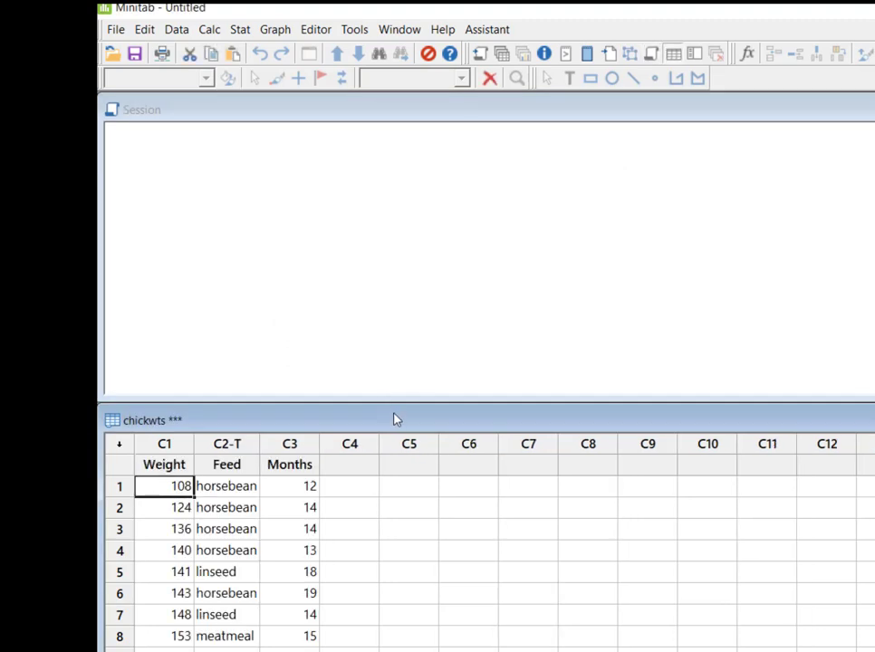
pyautogui.moveTo(394, 405); pyautogui.dragTo(413, 90)
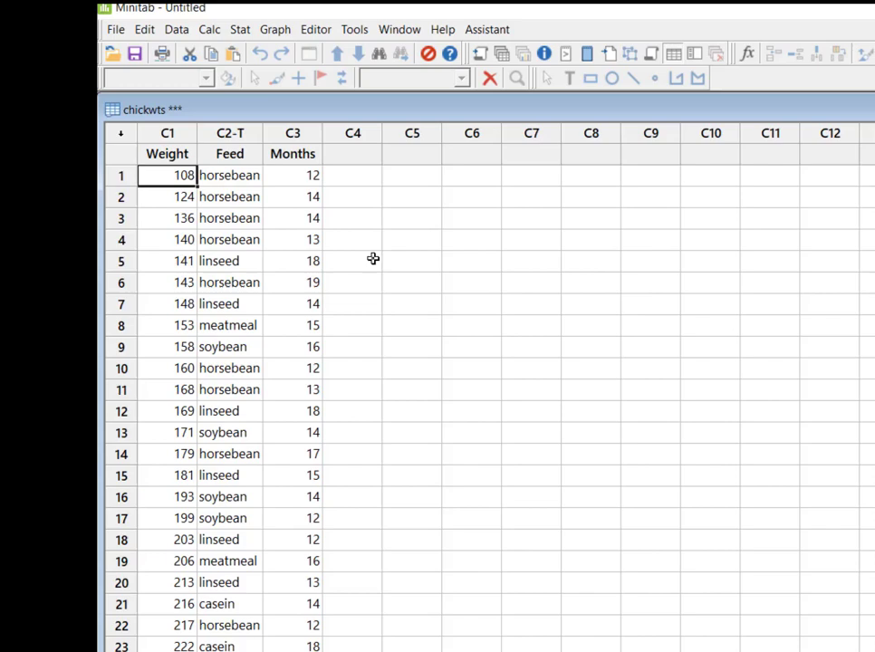
pyautogui.hotkey('alt', 'Tab')
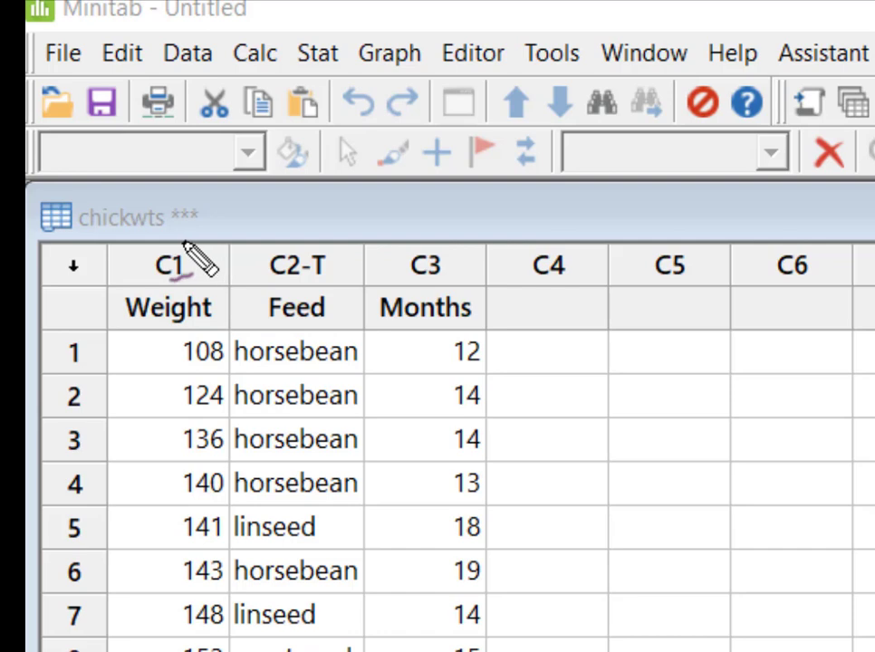
pyautogui.moveTo(186, 245)
pyautogui.mouseDown()
pyautogui.moveTo(175, 235)
pyautogui.moveTo(142, 248)
pyautogui.moveTo(156, 286)
pyautogui.moveTo(181, 285)
pyautogui.moveTo(193, 265)
pyautogui.mouseUp()
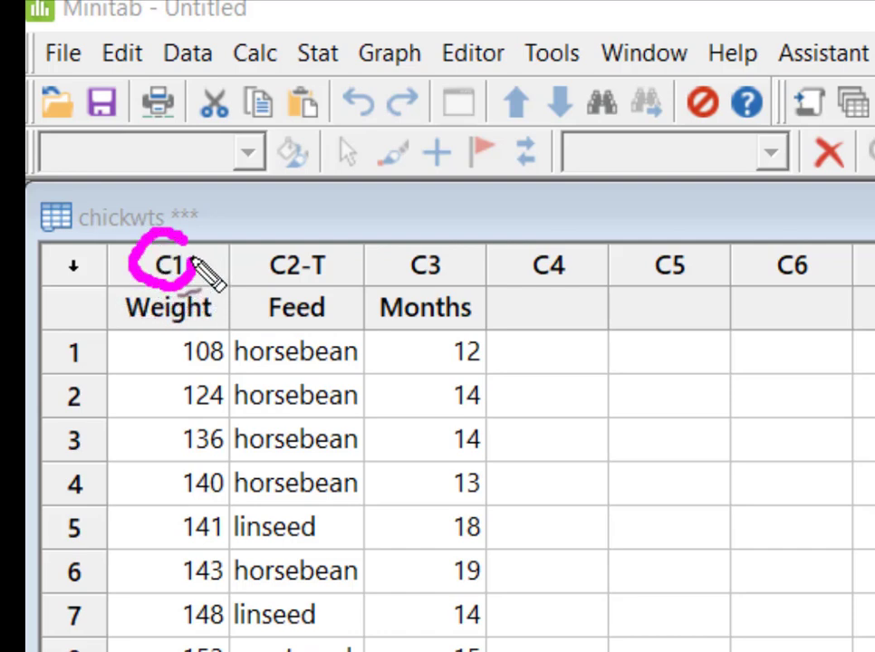
pyautogui.moveTo(426, 239)
pyautogui.mouseDown()
pyautogui.moveTo(404, 279)
pyautogui.moveTo(415, 290)
pyautogui.moveTo(443, 290)
pyautogui.moveTo(441, 242)
pyautogui.mouseUp()
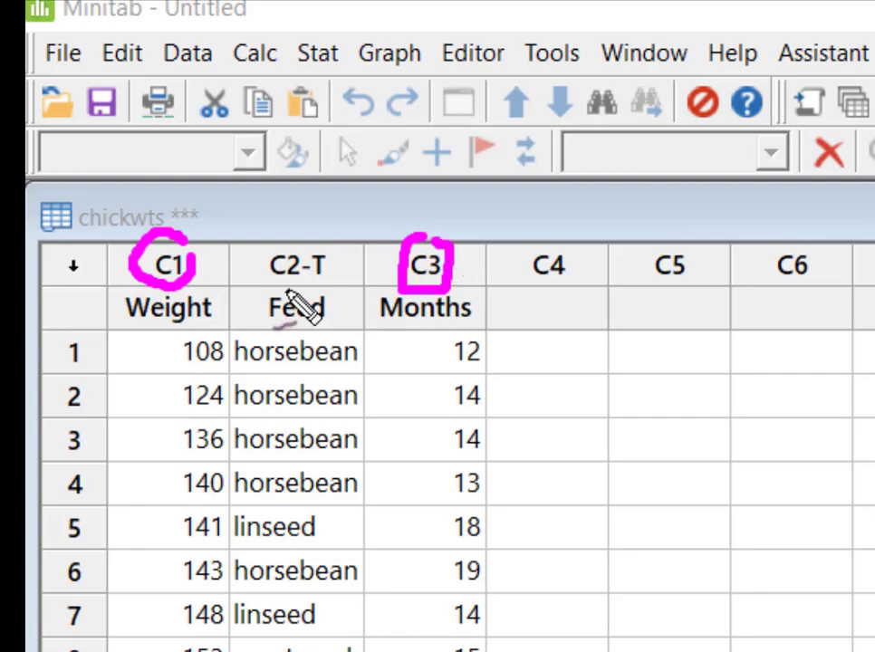
pyautogui.moveTo(319, 290); pyautogui.dragTo(373, 388)
pyautogui.moveTo(464, 541); pyautogui.dragTo(606, 651)
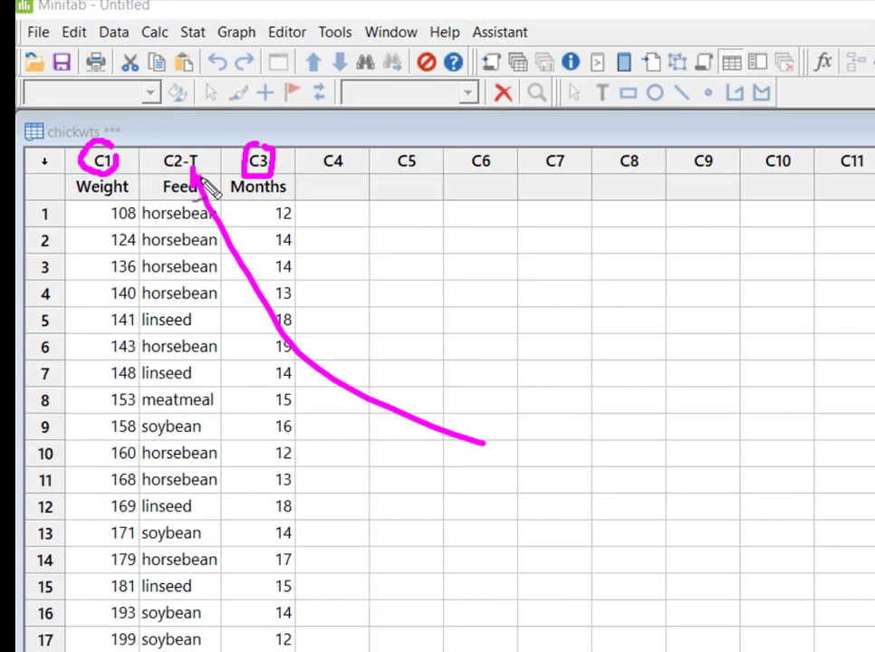
pyautogui.moveTo(201, 184); pyautogui.dragTo(193, 161)
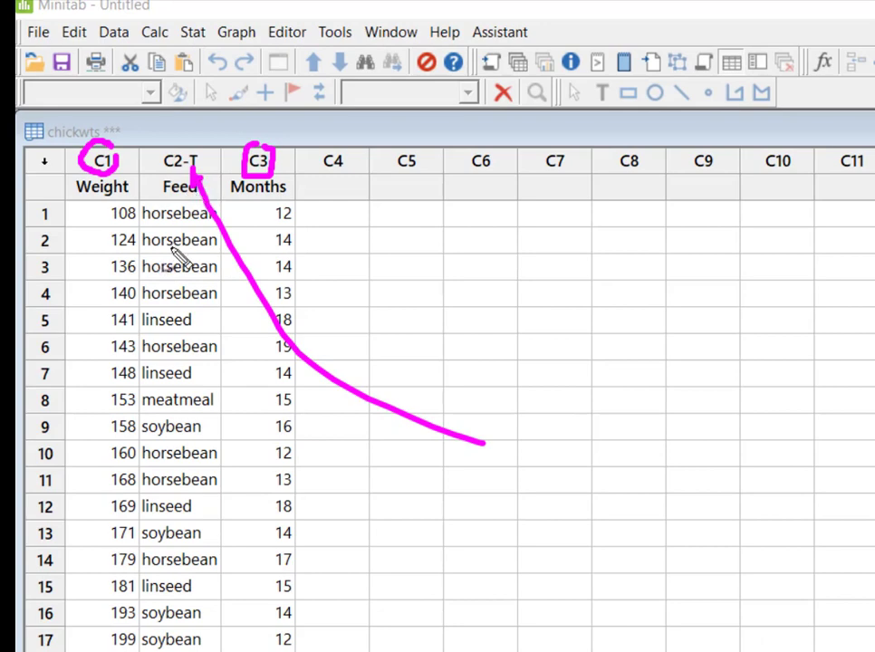
pyautogui.moveTo(167, 214)
pyautogui.mouseDown()
pyautogui.moveTo(197, 391)
pyautogui.moveTo(157, 534)
pyautogui.moveTo(172, 651)
pyautogui.mouseUp()
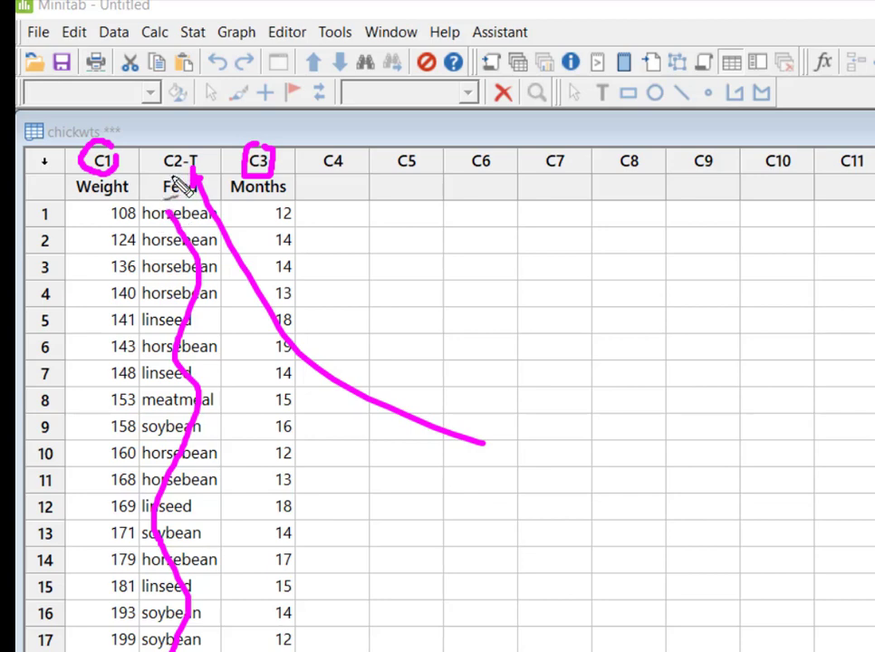
pyautogui.moveTo(165, 171)
pyautogui.mouseDown()
pyautogui.moveTo(201, 176)
pyautogui.moveTo(202, 146)
pyautogui.moveTo(156, 143)
pyautogui.moveTo(161, 176)
pyautogui.mouseUp()
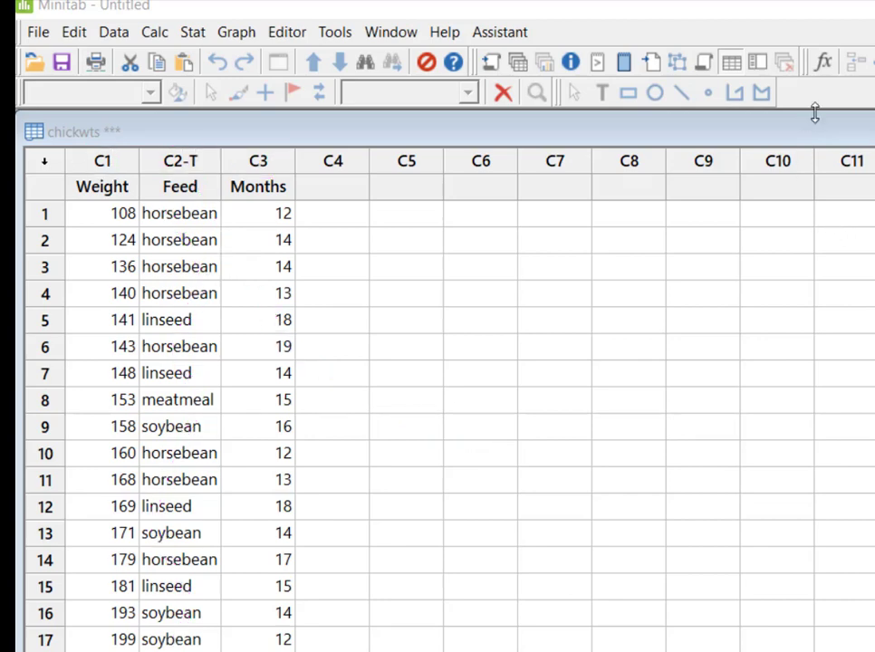
pyautogui.moveTo(813, 113); pyautogui.dragTo(846, 395)
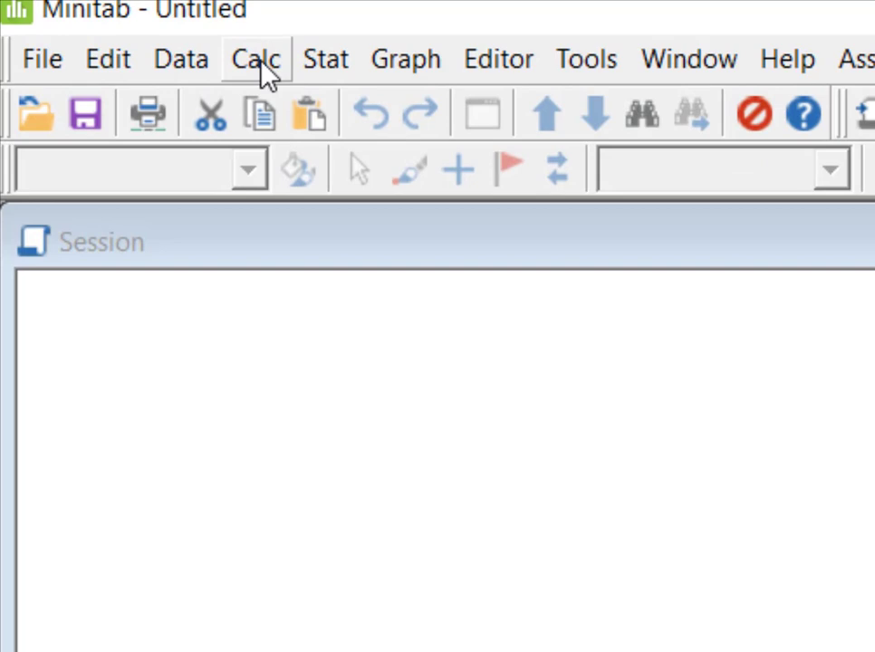
# Compute the Mean of C1 Weight with Column Statistics, giving 222.76.
pyautogui.click(257, 60)
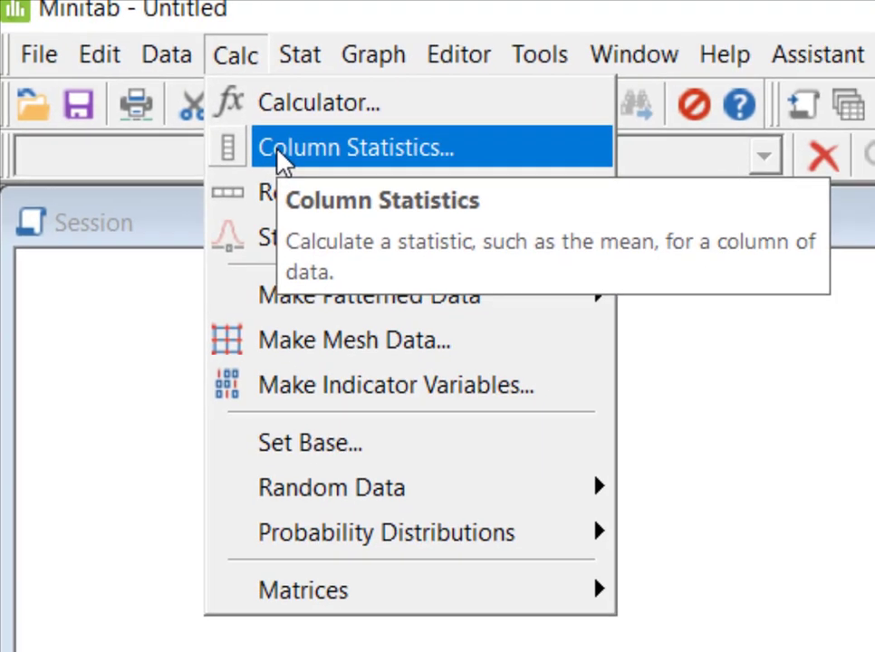
pyautogui.click(290, 147)
pyautogui.moveTo(772, 265); pyautogui.dragTo(472, 128)
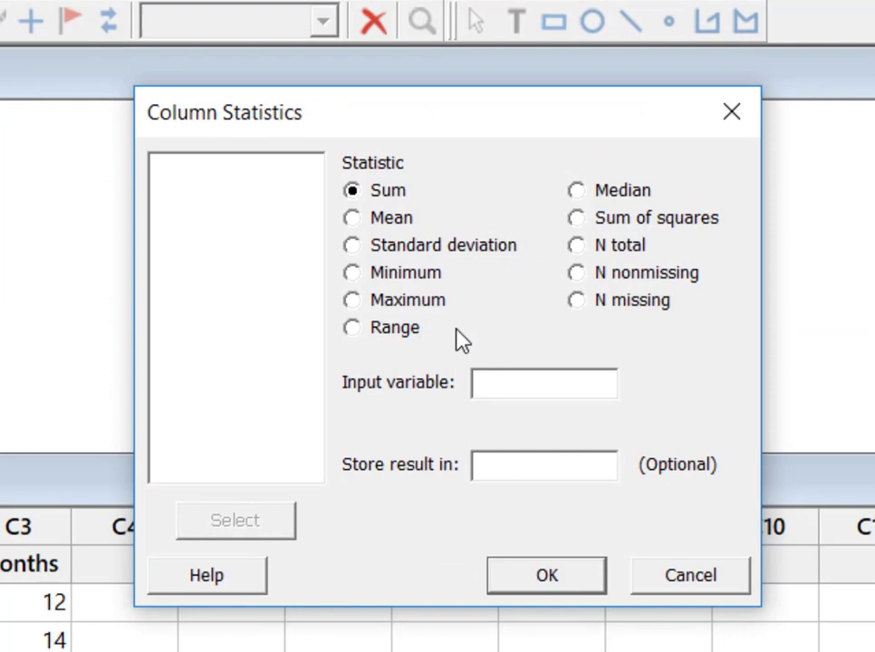
pyautogui.click(354, 220)
pyautogui.click(494, 384)
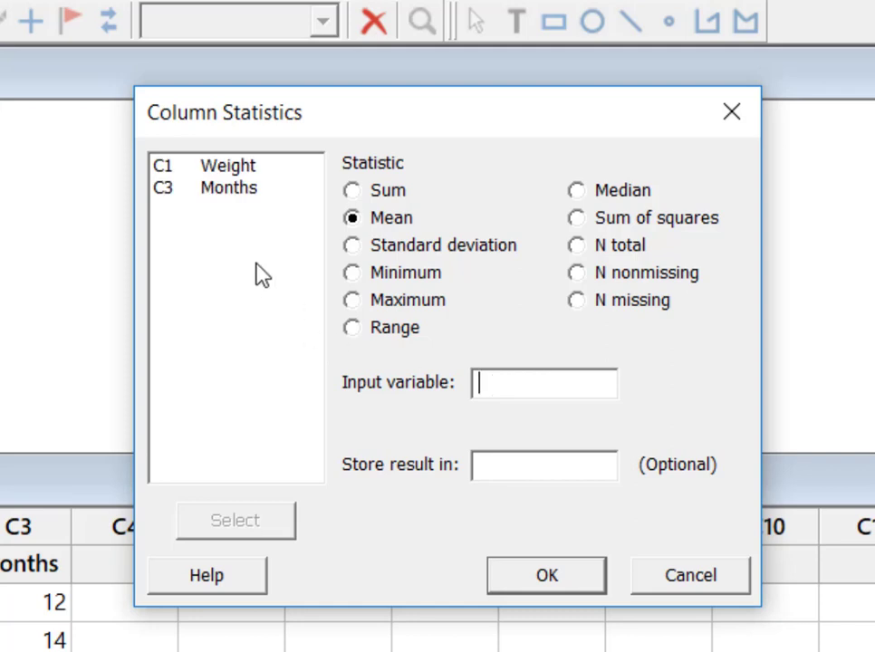
pyautogui.click(237, 176)
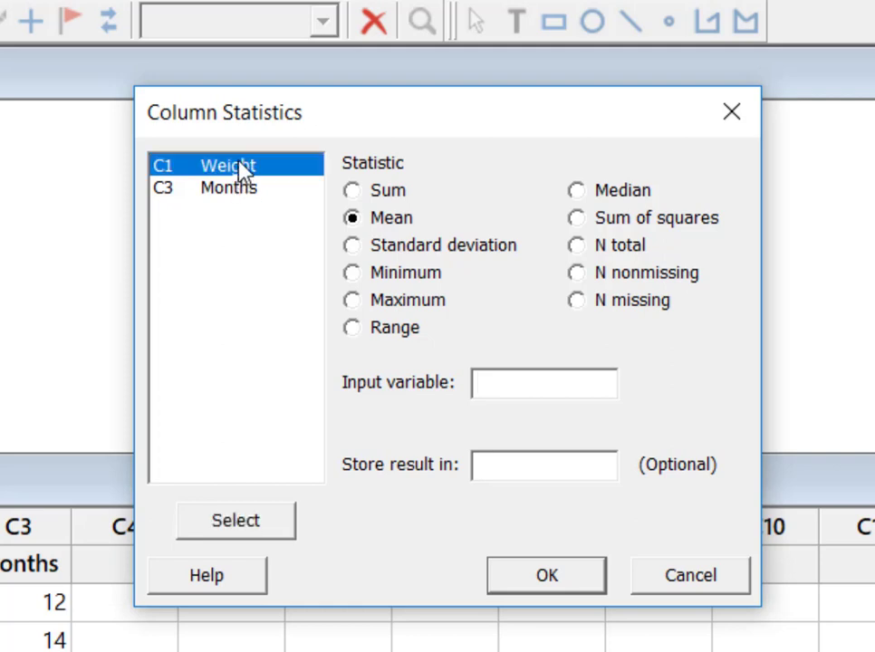
pyautogui.click(257, 524)
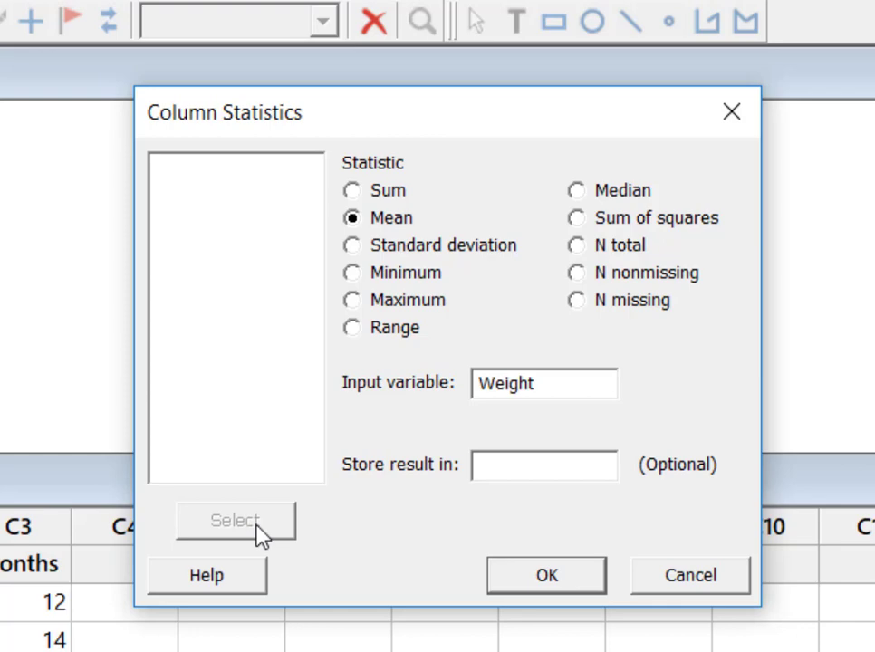
pyautogui.click(542, 585)
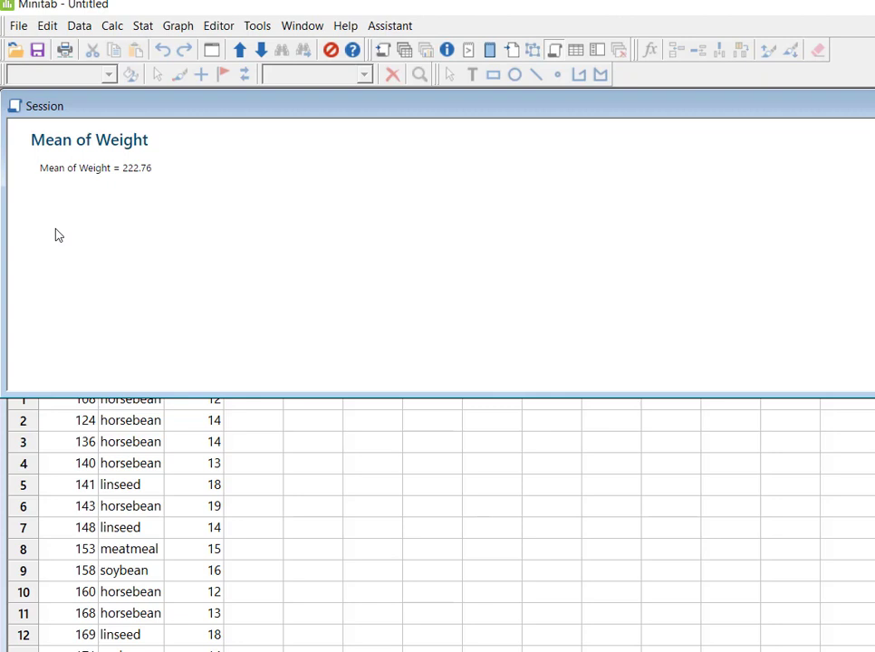
pyautogui.click(314, 478)
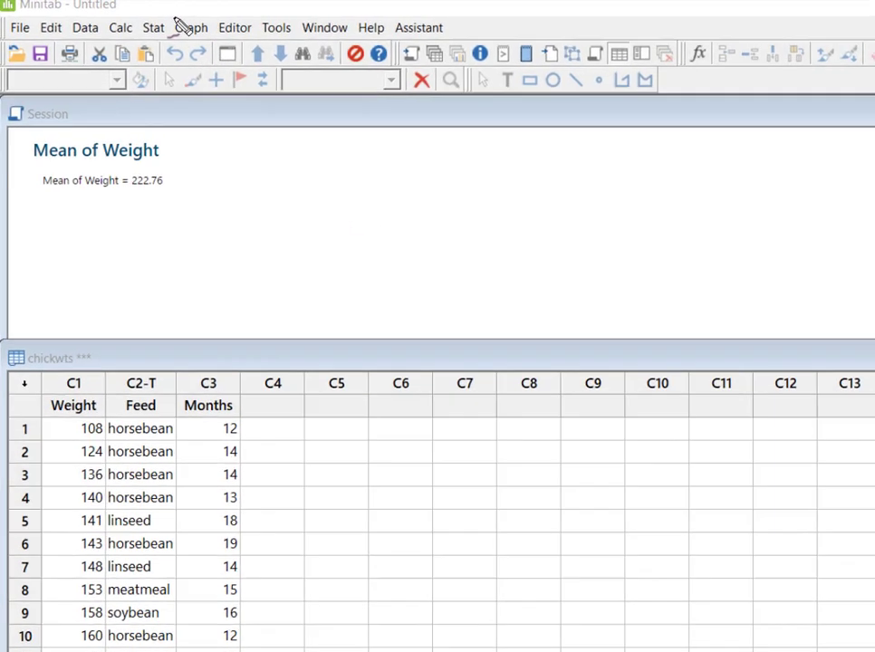
pyautogui.moveTo(177, 17)
pyautogui.mouseDown()
pyautogui.moveTo(145, 19)
pyautogui.moveTo(130, 37)
pyautogui.moveTo(146, 57)
pyautogui.moveTo(177, 46)
pyautogui.mouseUp()
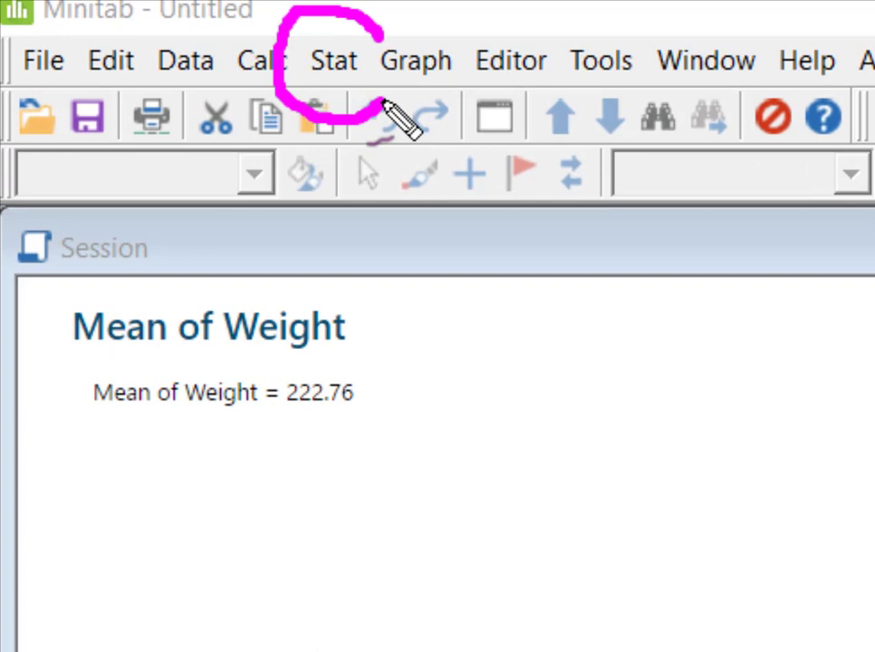
pyautogui.moveTo(384, 102)
pyautogui.mouseDown()
pyautogui.moveTo(393, 61)
pyautogui.moveTo(381, 35)
pyautogui.mouseUp()
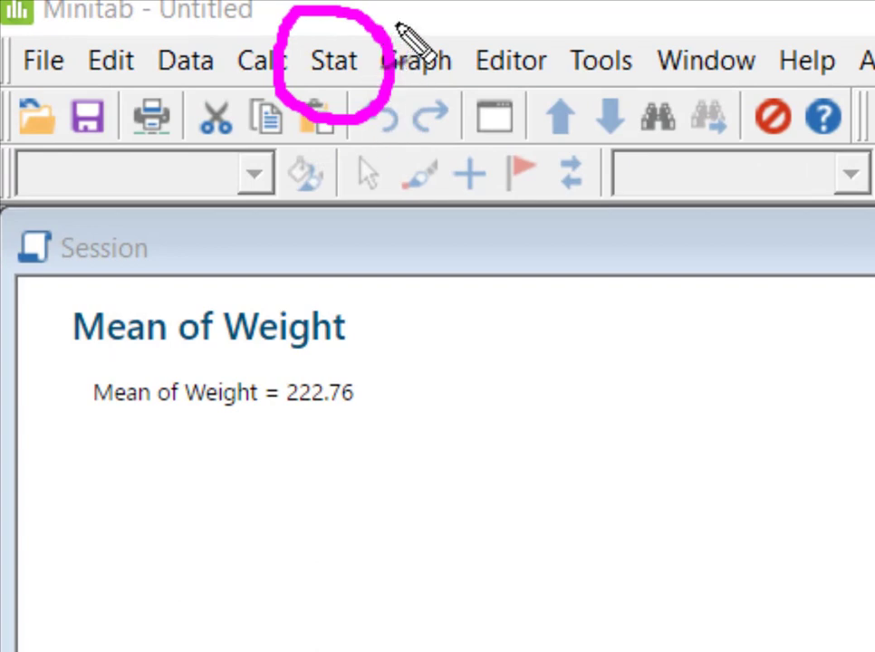
pyautogui.press('Escape')
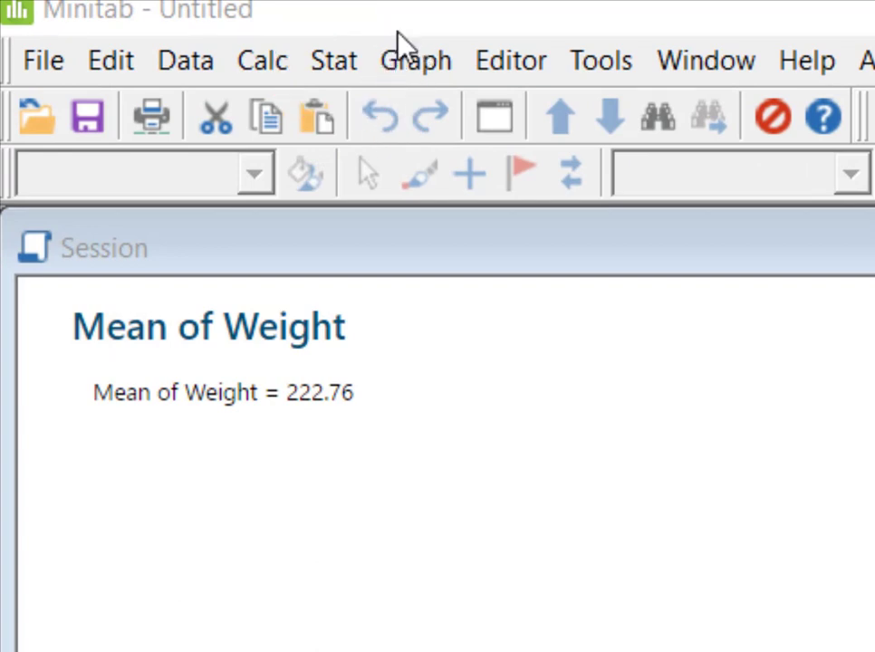
# Open Display Descriptive Statistics under Stat > Basic Statistics.
pyautogui.click(337, 65)
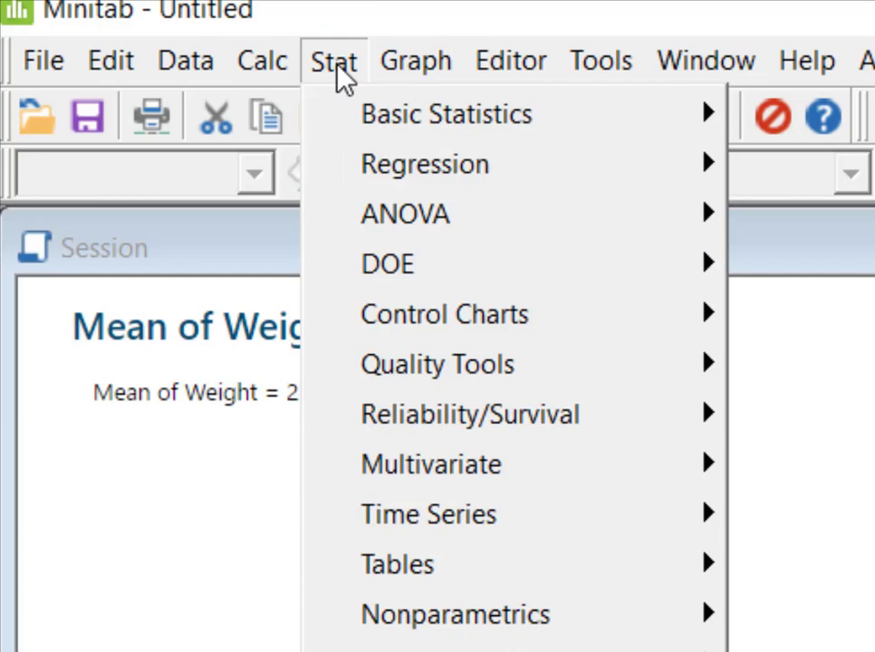
pyautogui.moveTo(353, 116)
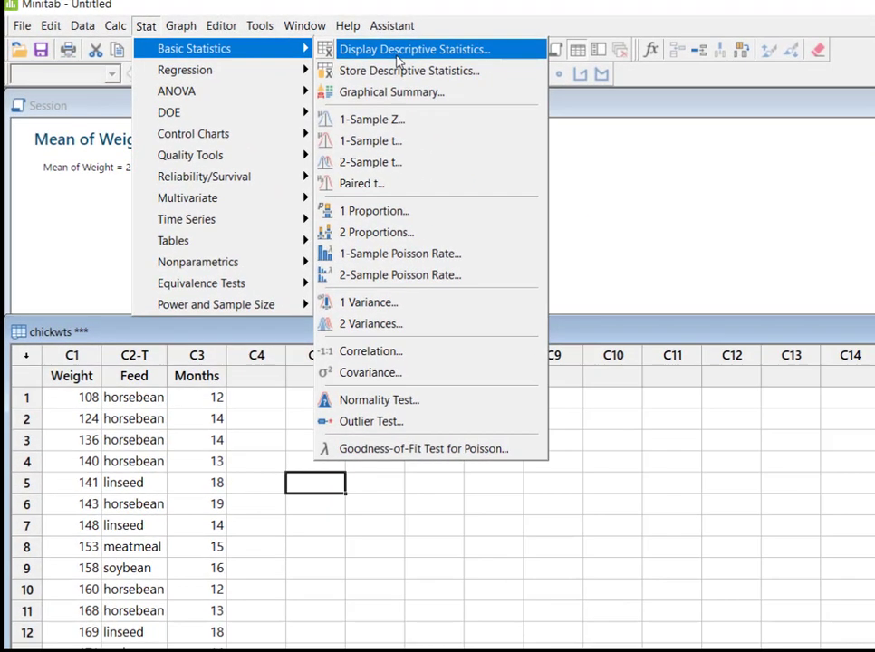
pyautogui.click(581, 87)
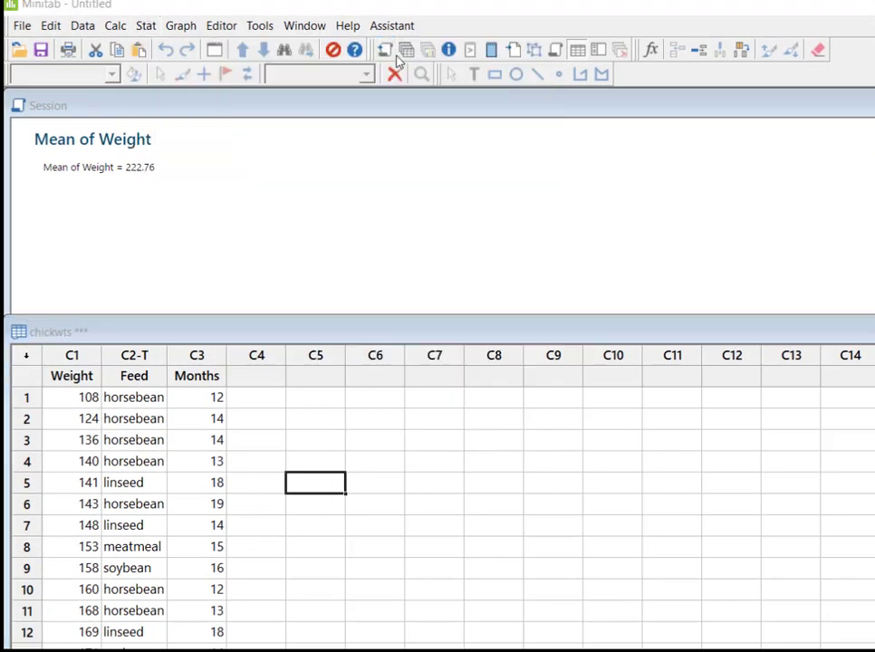
# Add C3 Months as the variable to describe and bring up the Statistics options.
pyautogui.moveTo(804, 246); pyautogui.dragTo(490, 136)
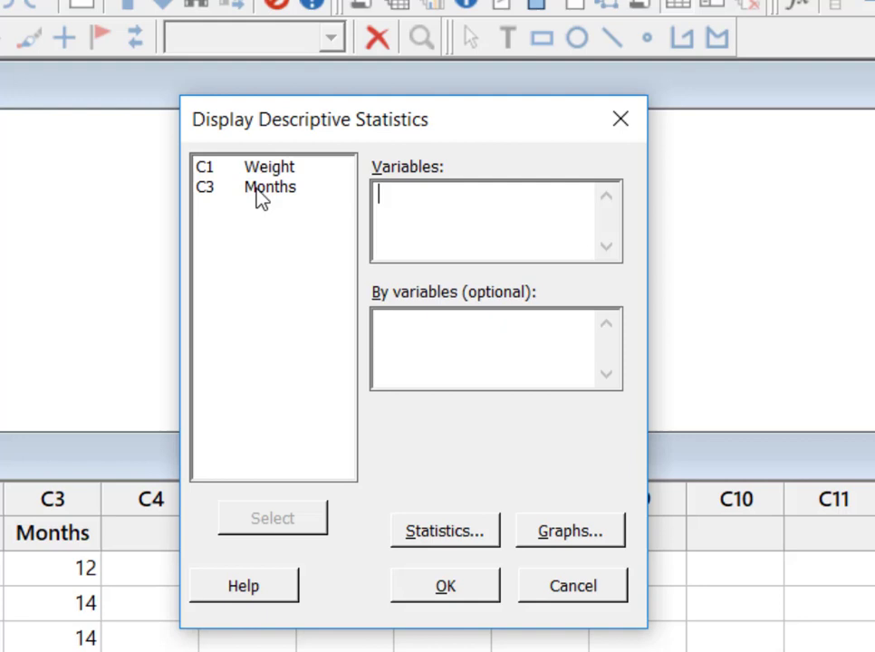
pyautogui.click(261, 190)
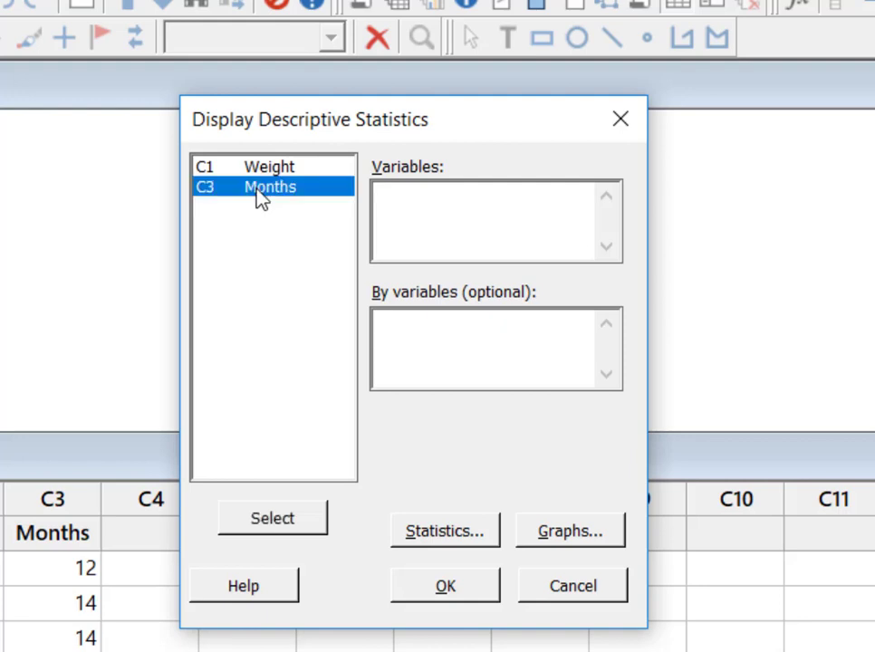
pyautogui.click(287, 522)
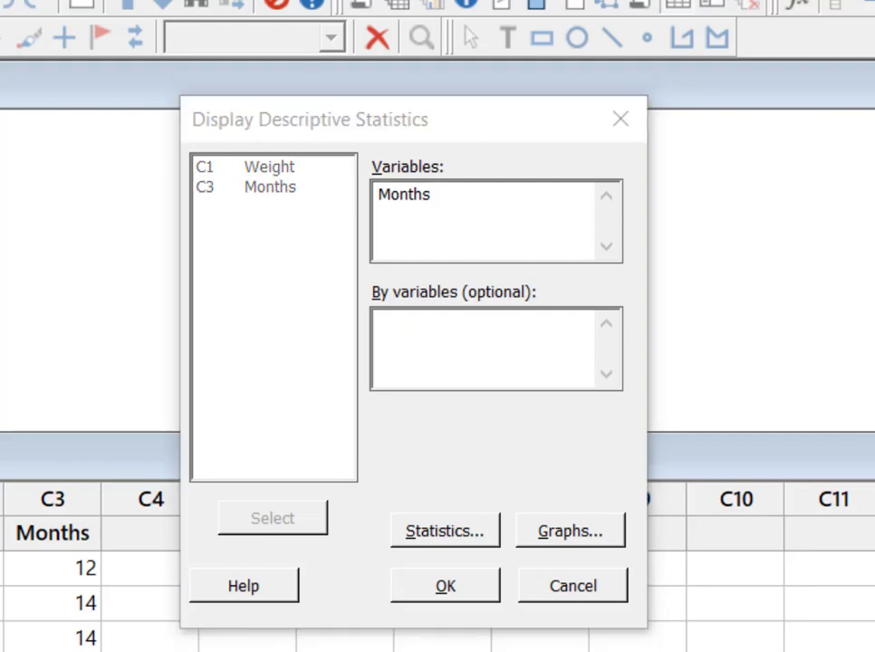
pyautogui.moveTo(510, 501)
pyautogui.mouseDown()
pyautogui.moveTo(470, 486)
pyautogui.moveTo(404, 488)
pyautogui.moveTo(377, 503)
pyautogui.moveTo(375, 550)
pyautogui.moveTo(425, 574)
pyautogui.moveTo(473, 569)
pyautogui.moveTo(501, 537)
pyautogui.moveTo(505, 506)
pyautogui.mouseUp()
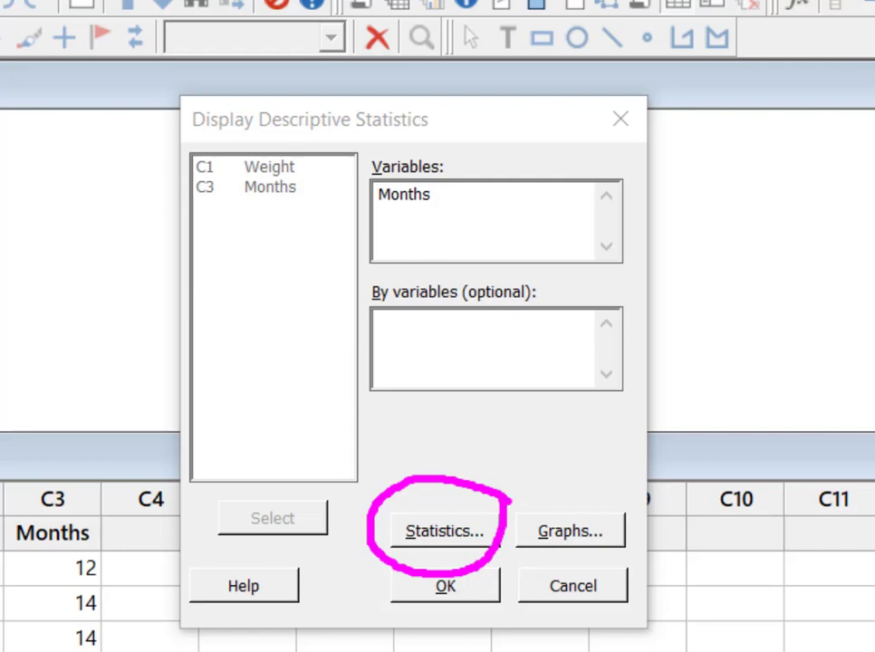
pyautogui.press('Escape')
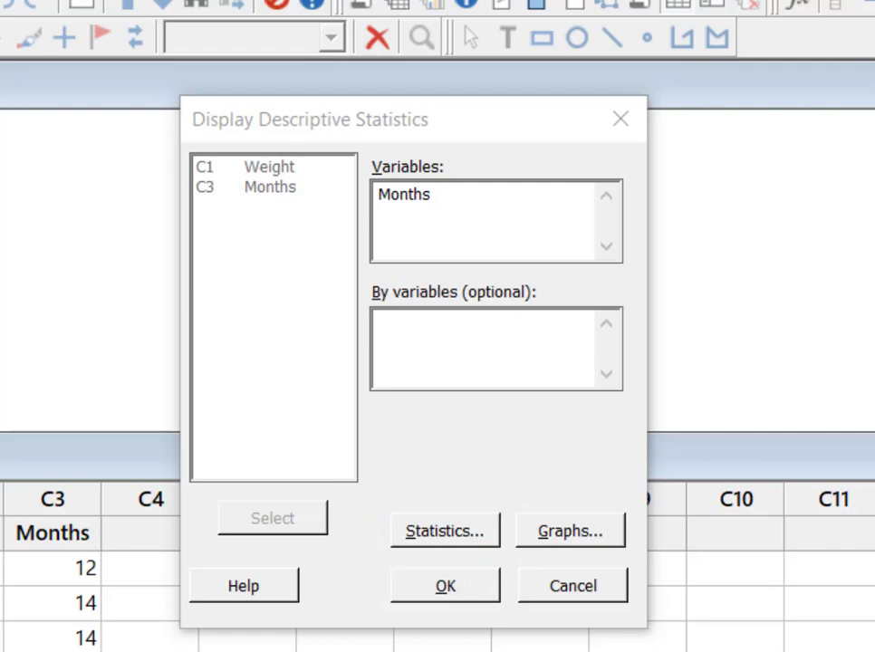
pyautogui.click(445, 531)
# Drop SE of mean, Minimum and Maximum, add Range and Mode, and confirm.
pyautogui.moveTo(465, 166); pyautogui.dragTo(459, 176)
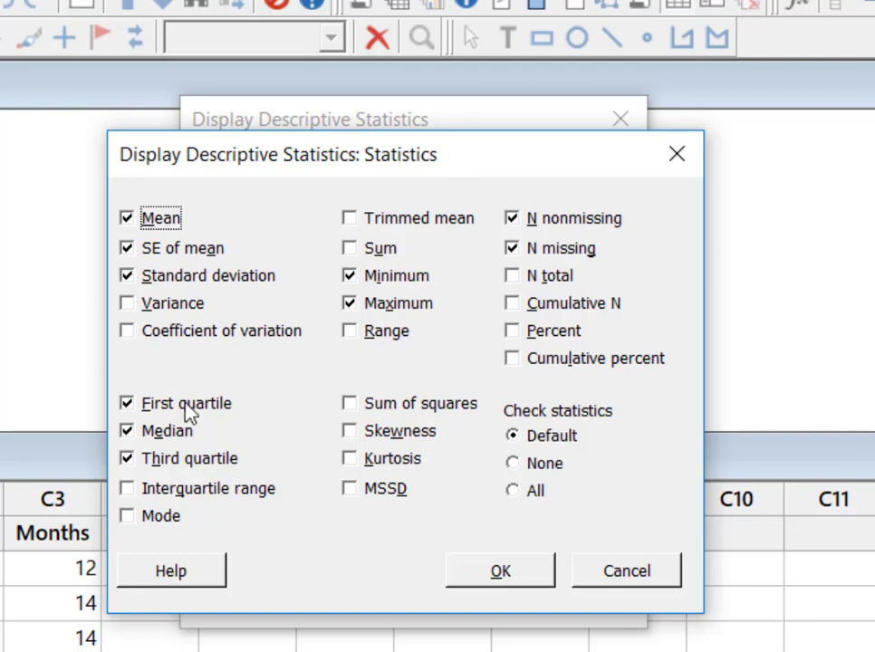
pyautogui.click(128, 250)
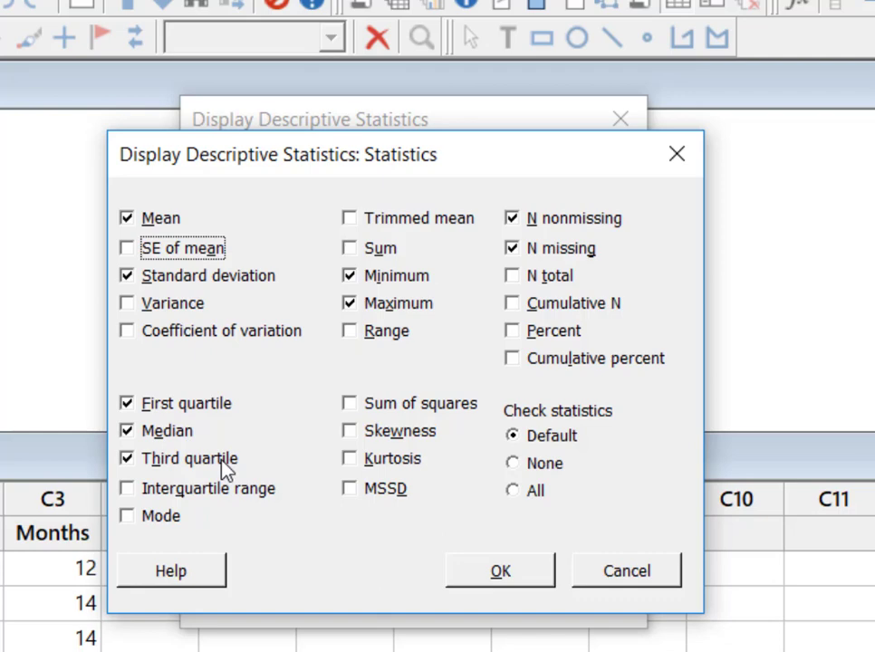
pyautogui.click(351, 277)
pyautogui.click(349, 305)
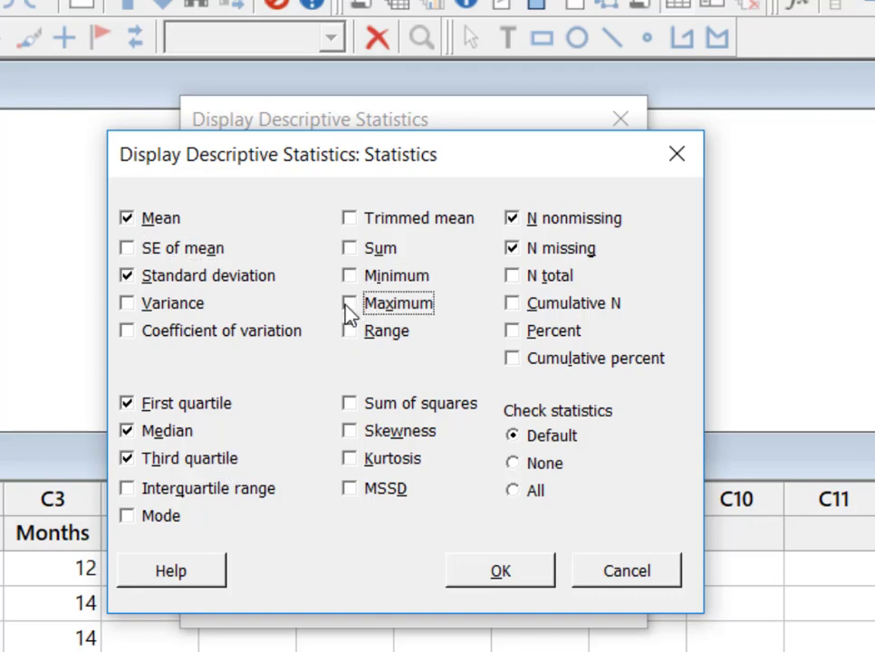
pyautogui.click(352, 333)
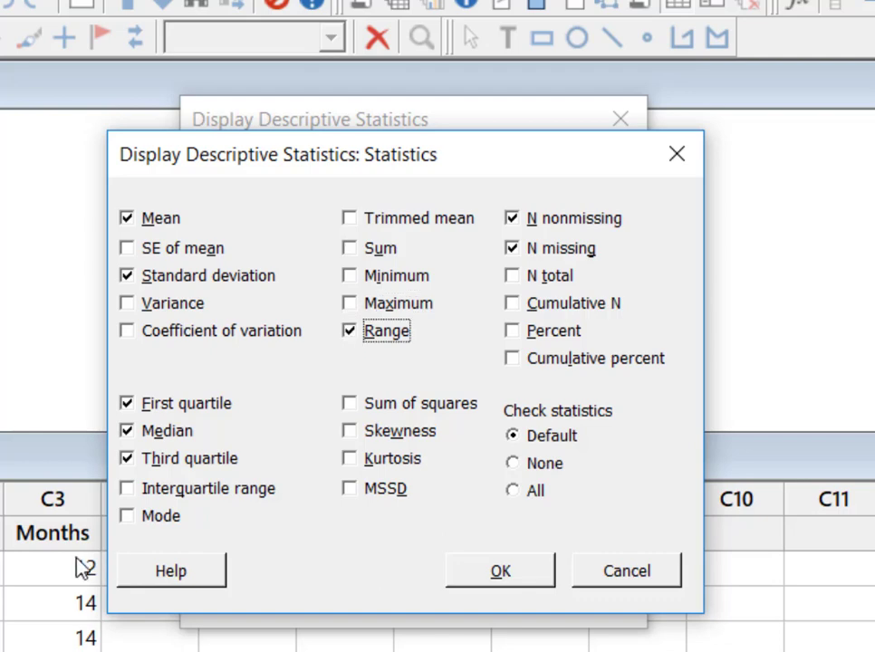
pyautogui.click(129, 518)
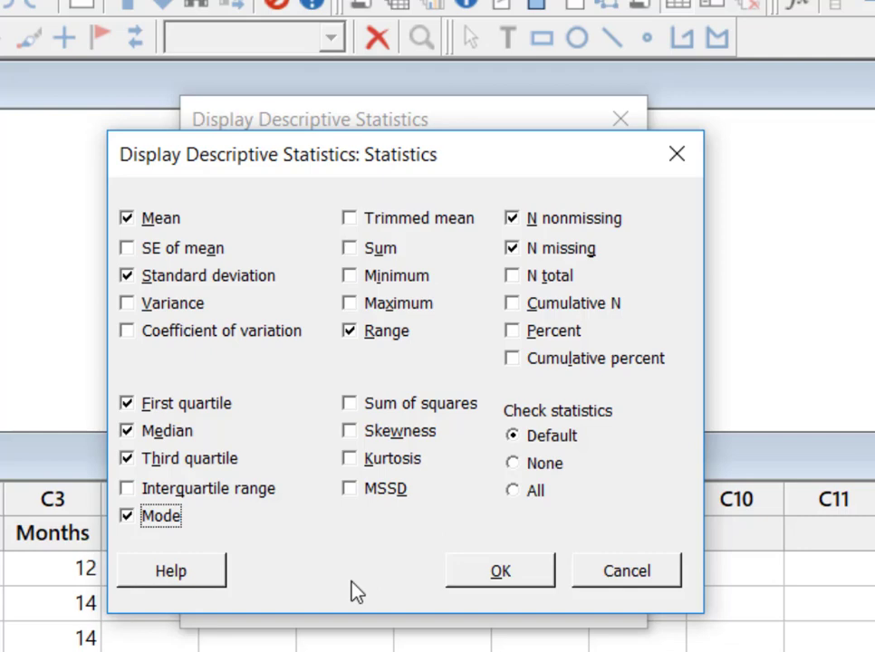
pyautogui.click(504, 580)
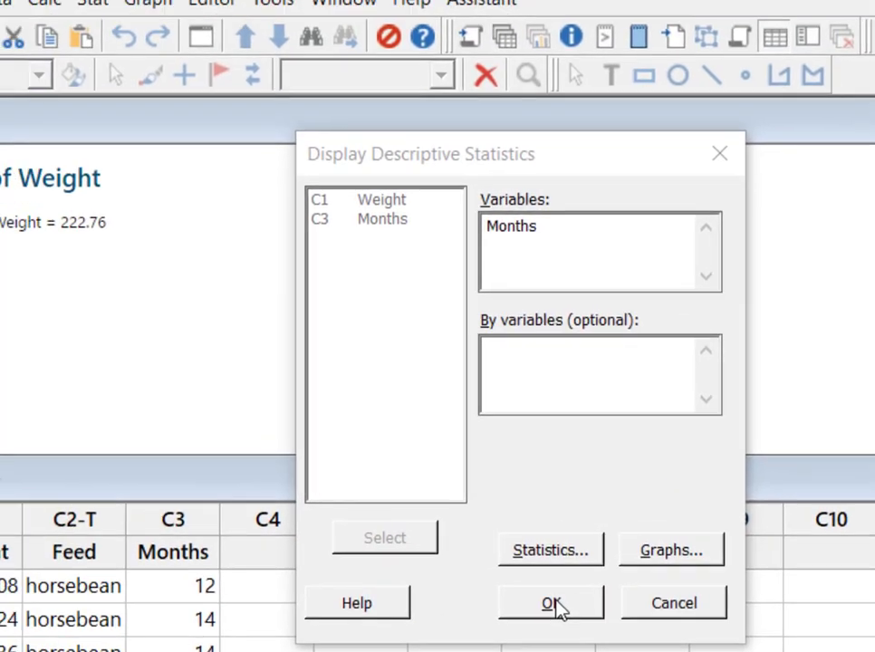
pyautogui.click(449, 589)
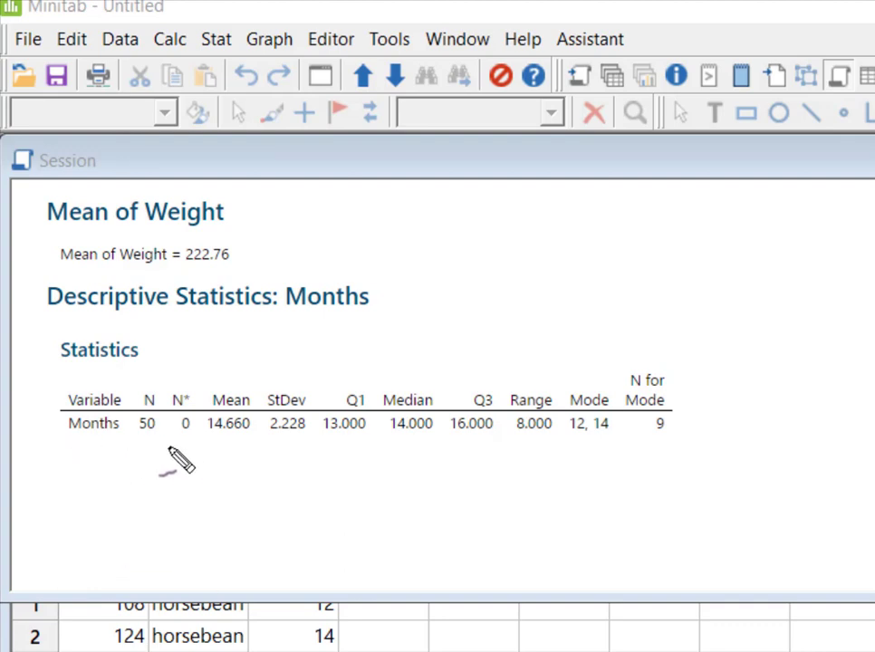
pyautogui.moveTo(151, 435)
pyautogui.mouseDown()
pyautogui.moveTo(150, 443)
pyautogui.moveTo(228, 450)
pyautogui.mouseUp()
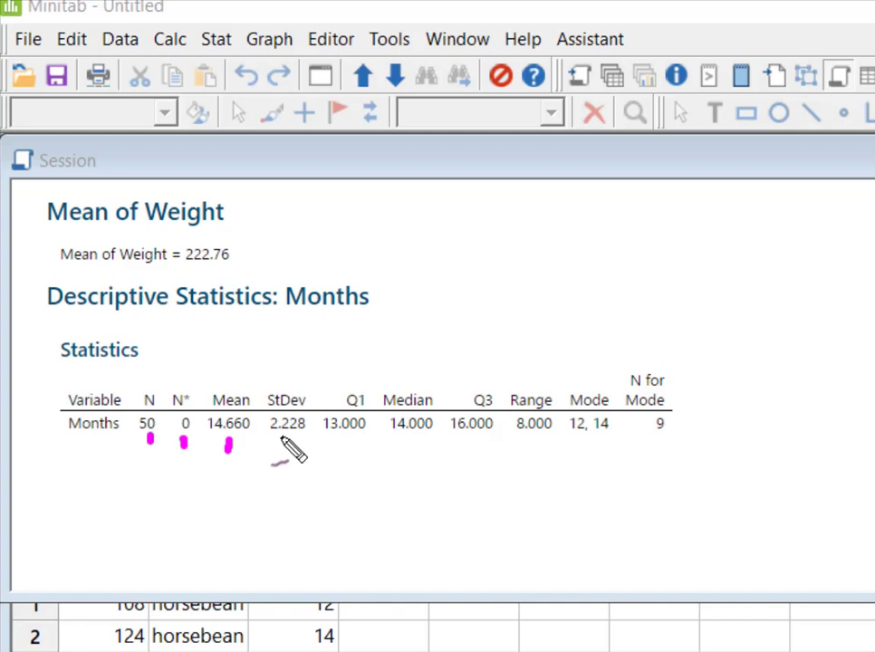
pyautogui.moveTo(284, 438); pyautogui.dragTo(284, 449)
pyautogui.moveTo(352, 440)
pyautogui.mouseDown()
pyautogui.moveTo(359, 448)
pyautogui.moveTo(401, 444)
pyautogui.moveTo(418, 433)
pyautogui.moveTo(470, 445)
pyautogui.mouseUp()
pyautogui.moveTo(522, 451); pyautogui.dragTo(539, 445)
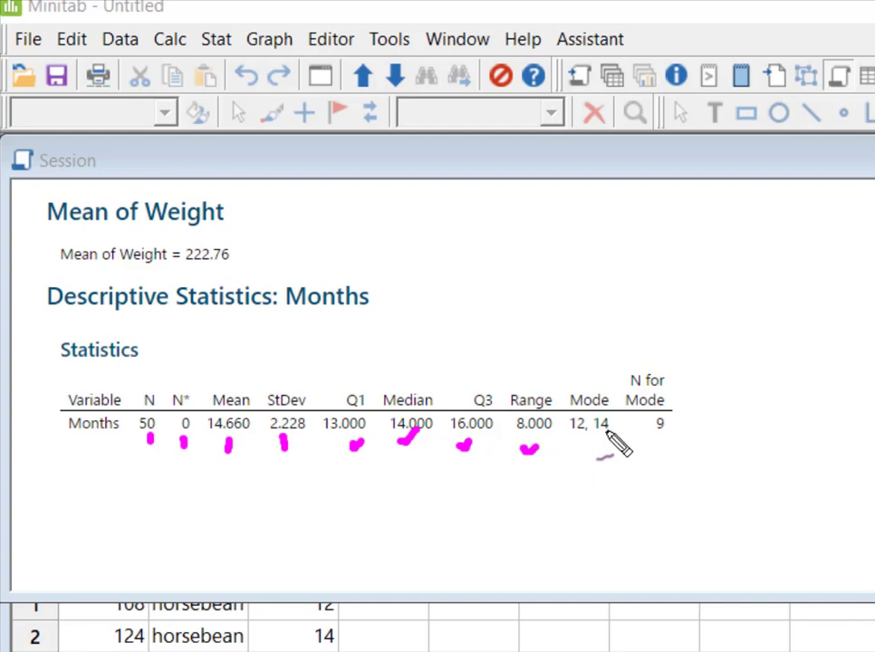
pyautogui.moveTo(612, 387)
pyautogui.mouseDown()
pyautogui.moveTo(584, 383)
pyautogui.moveTo(564, 393)
pyautogui.moveTo(557, 423)
pyautogui.moveTo(565, 448)
pyautogui.moveTo(601, 464)
pyautogui.moveTo(621, 461)
pyautogui.moveTo(610, 391)
pyautogui.mouseUp()
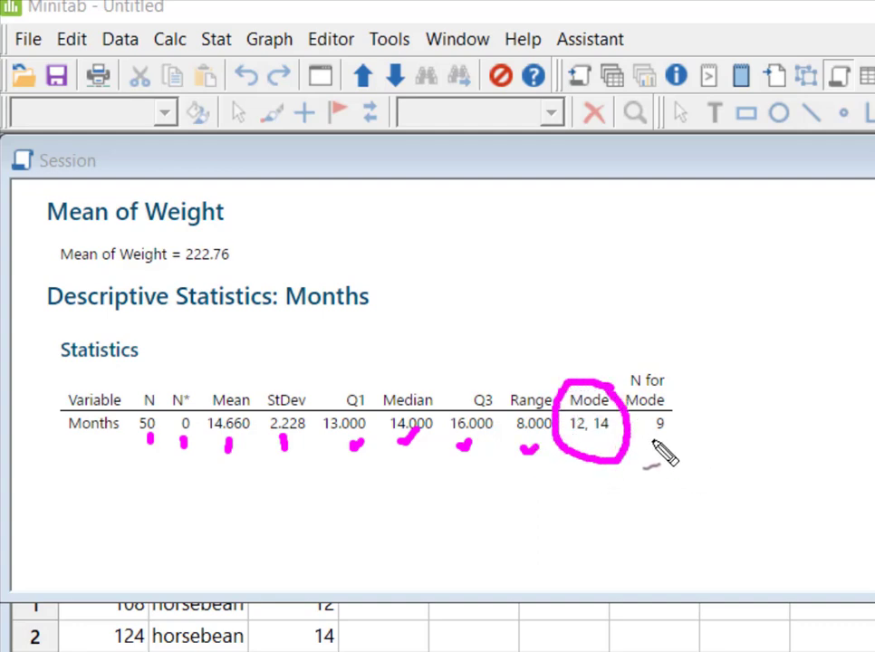
pyautogui.moveTo(649, 439)
pyautogui.mouseDown()
pyautogui.moveTo(684, 442)
pyautogui.moveTo(677, 418)
pyautogui.moveTo(658, 409)
pyautogui.moveTo(640, 420)
pyautogui.moveTo(644, 438)
pyautogui.mouseUp()
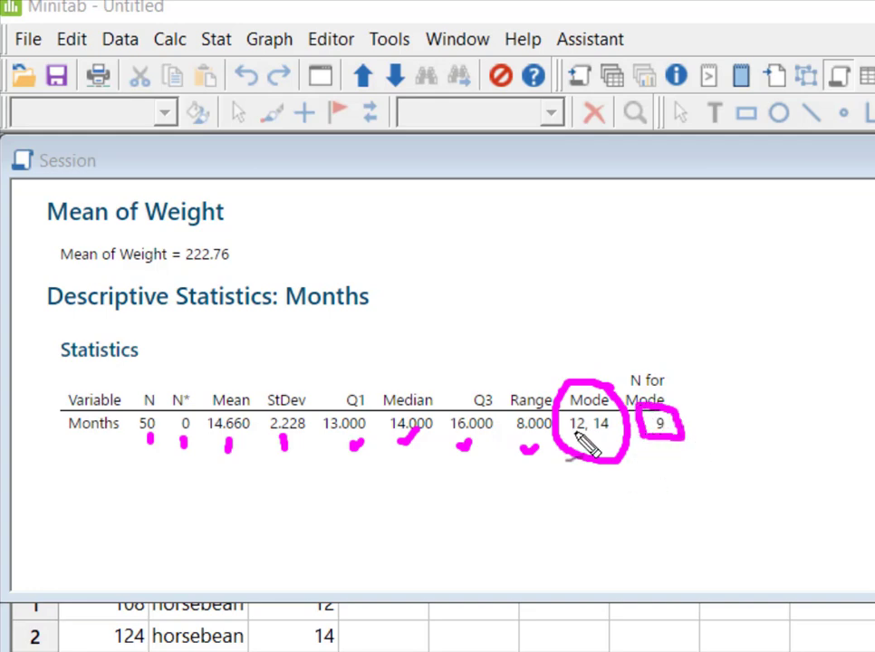
pyautogui.moveTo(578, 434)
pyautogui.mouseDown()
pyautogui.moveTo(578, 450)
pyautogui.moveTo(605, 448)
pyautogui.moveTo(608, 465)
pyautogui.moveTo(654, 450)
pyautogui.mouseUp()
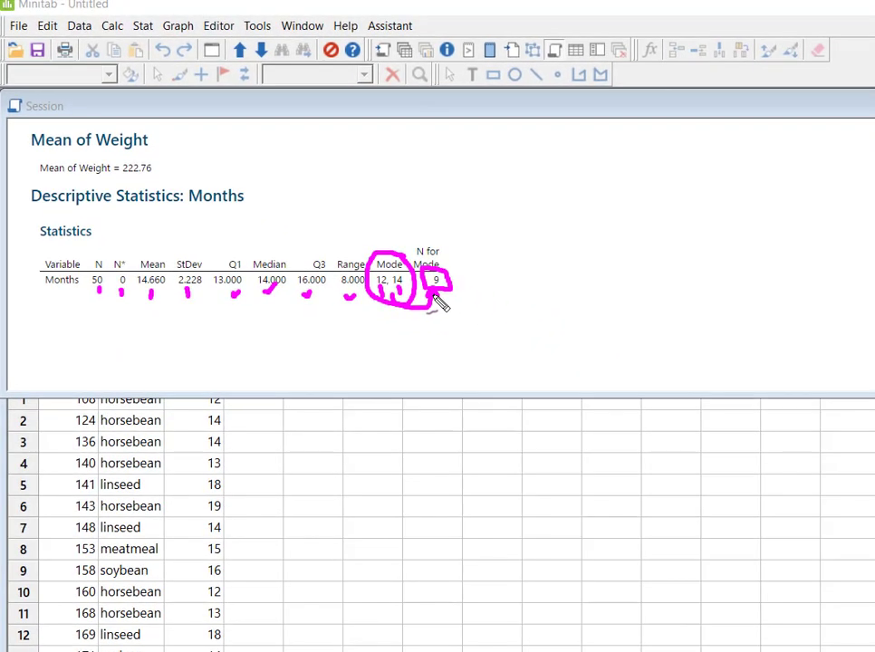
pyautogui.press('e')
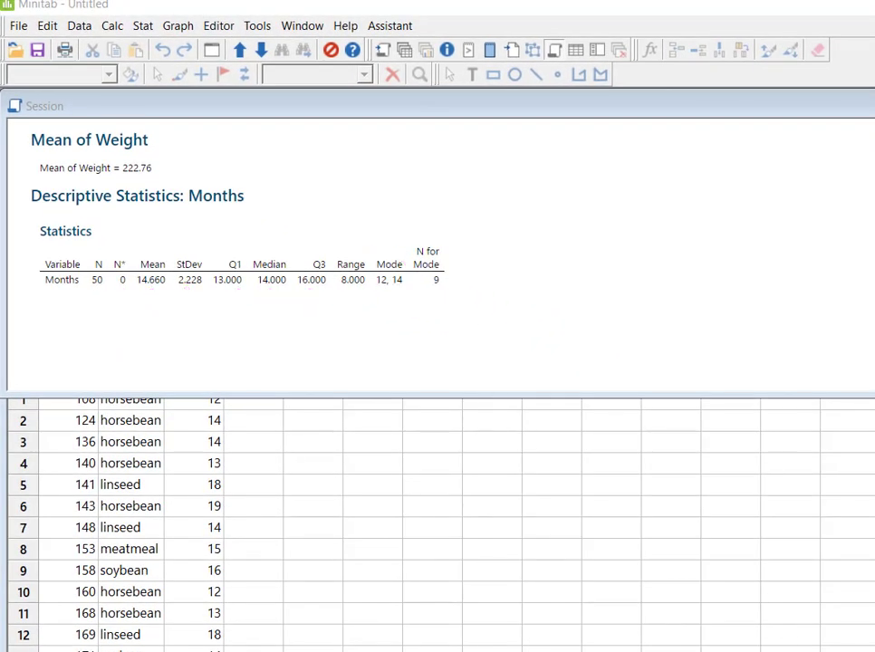